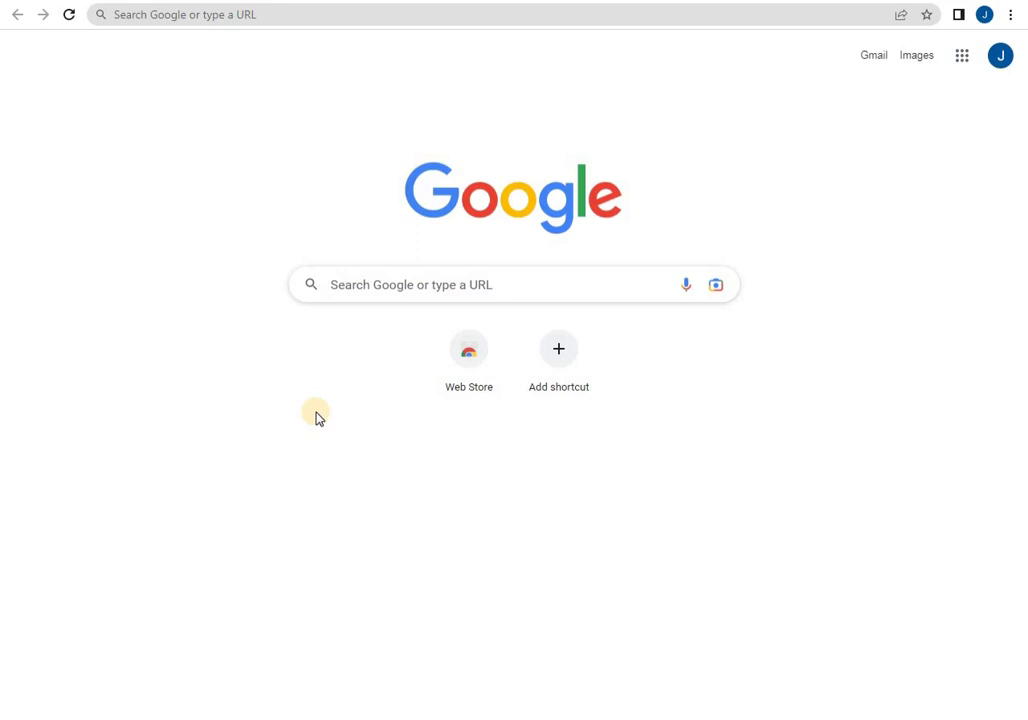
Load Google Calendar from calendar.google.com in Chrome, showing the 28 June – 4 July 2023 week.
left_click(367, 284)
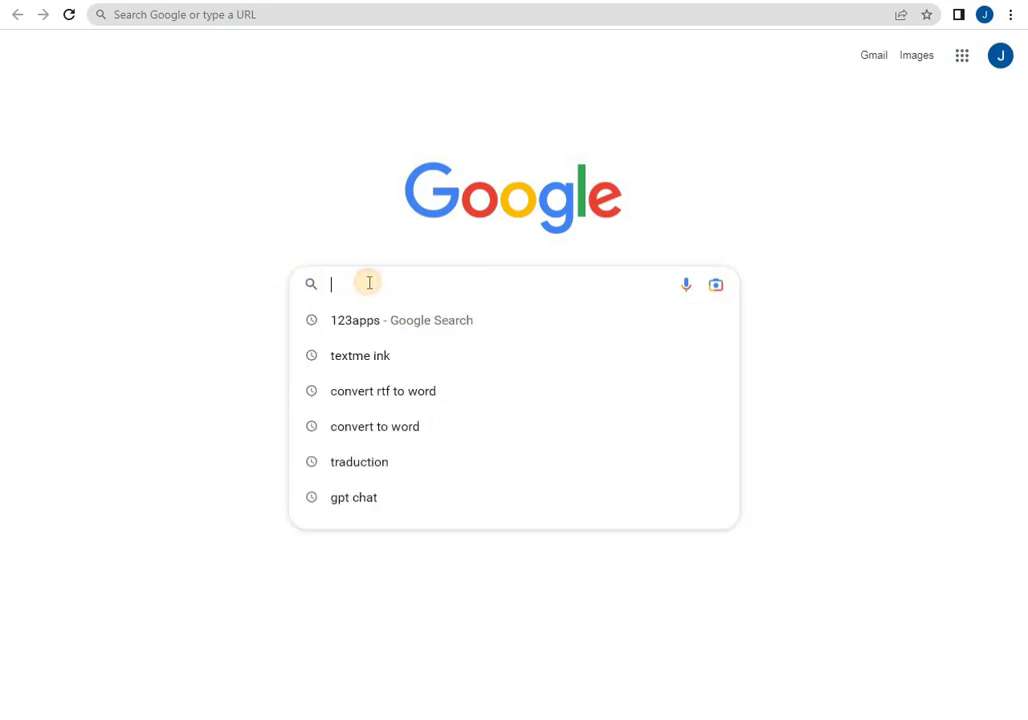
left_click(333, 12)
type("CA")
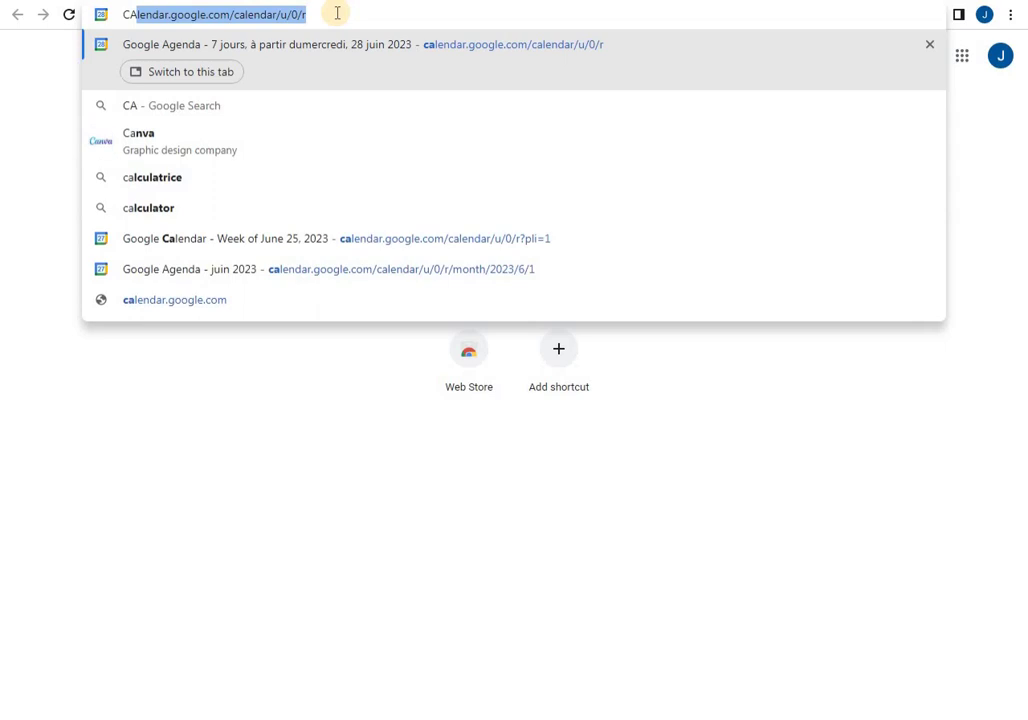
key("Return")
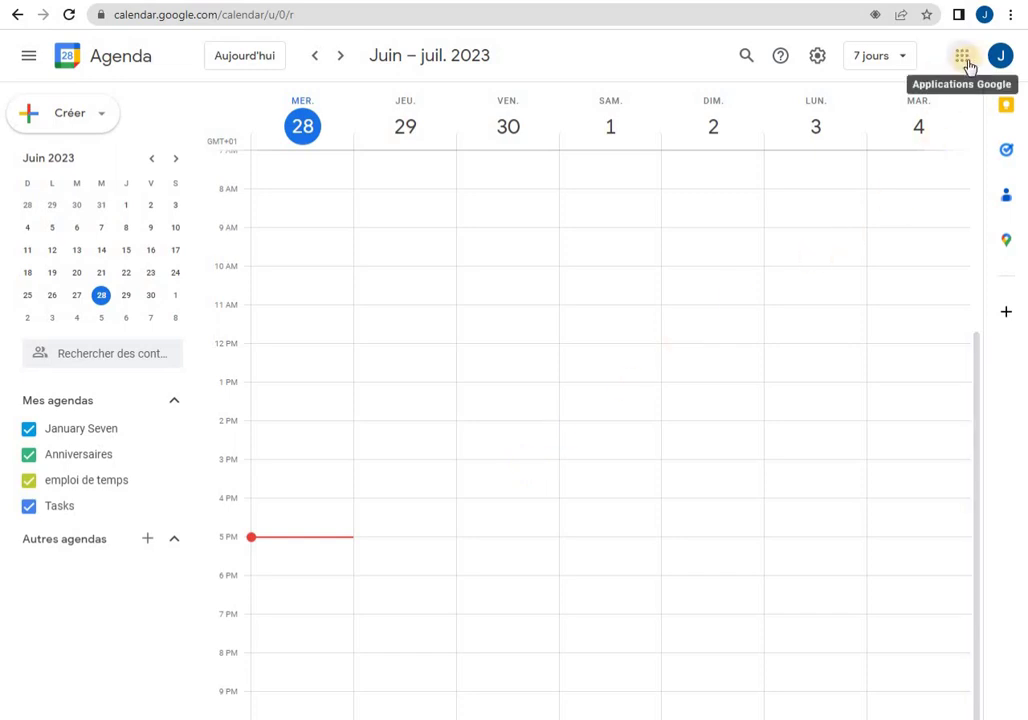
left_click(965, 60)
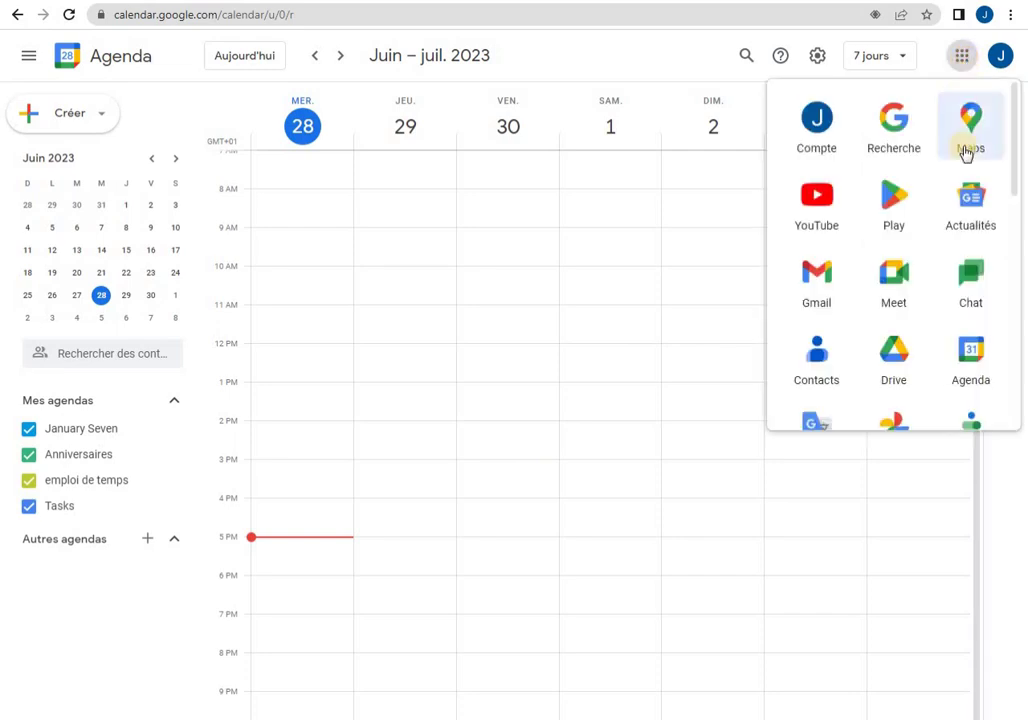
left_click(973, 367)
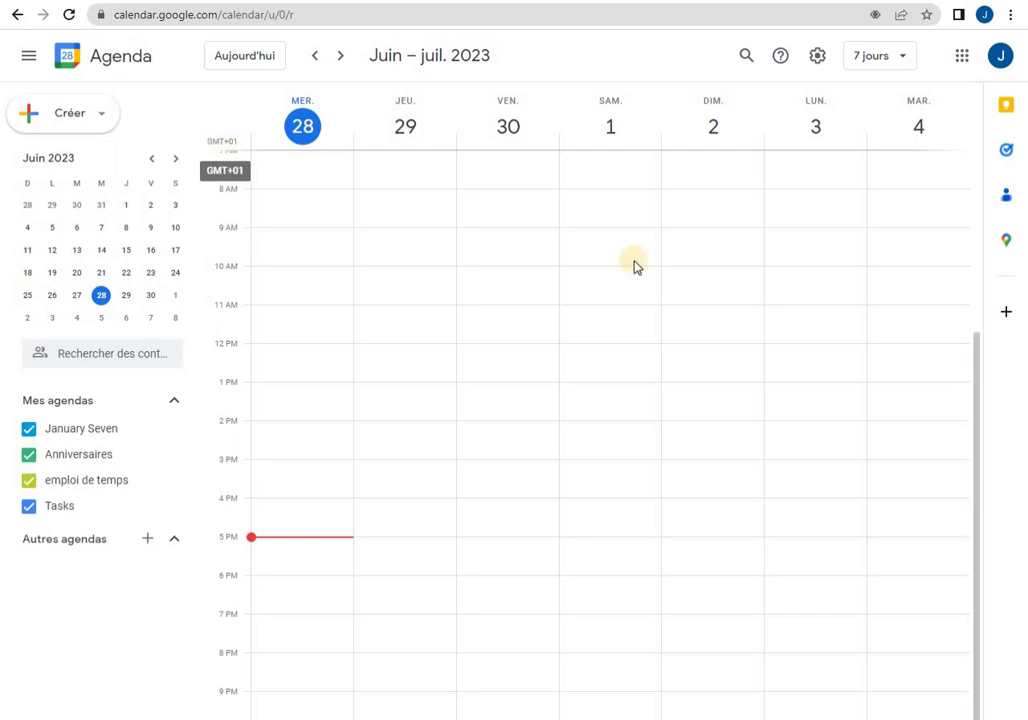
In Calendar settings, keep the country as Maroc and switch the time format to 13:00.
left_click(819, 60)
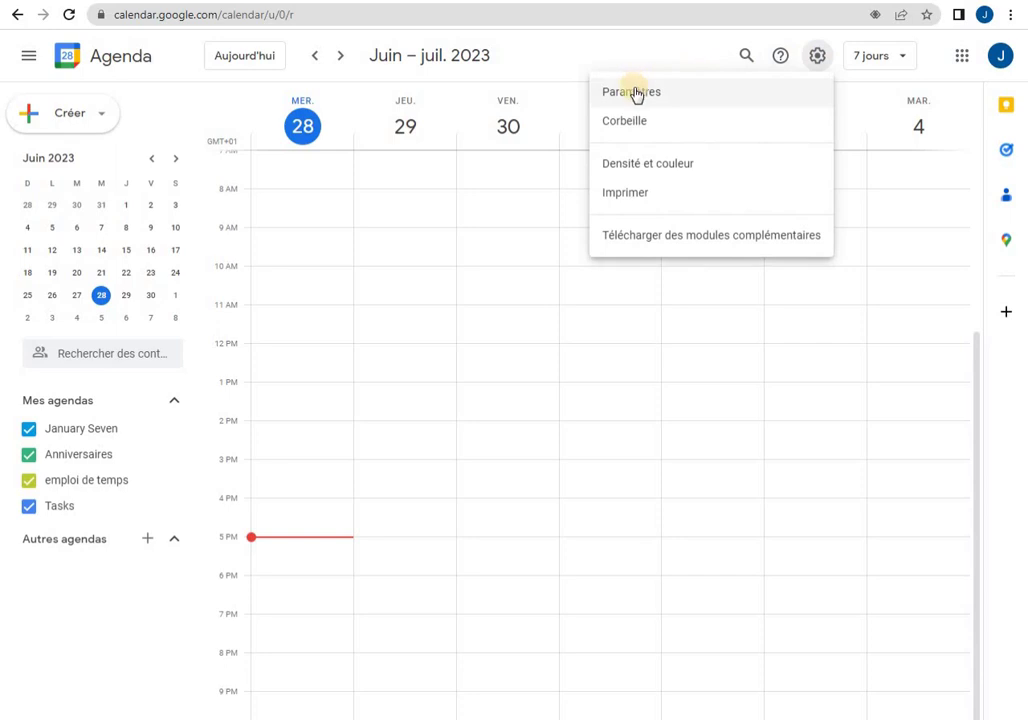
left_click(636, 92)
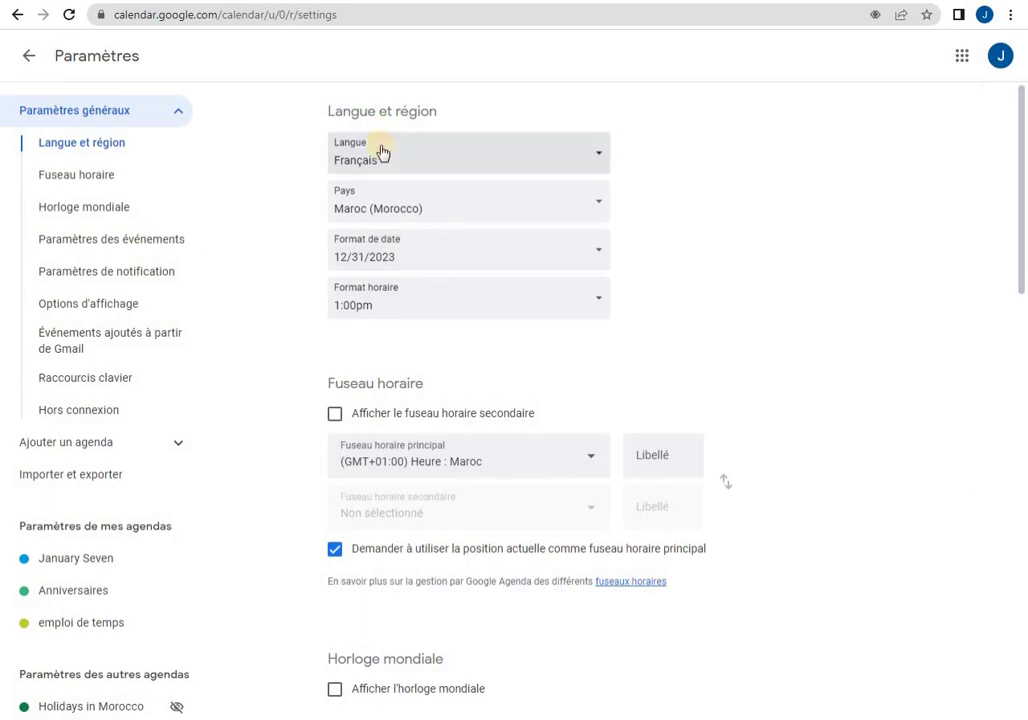
left_click(443, 208)
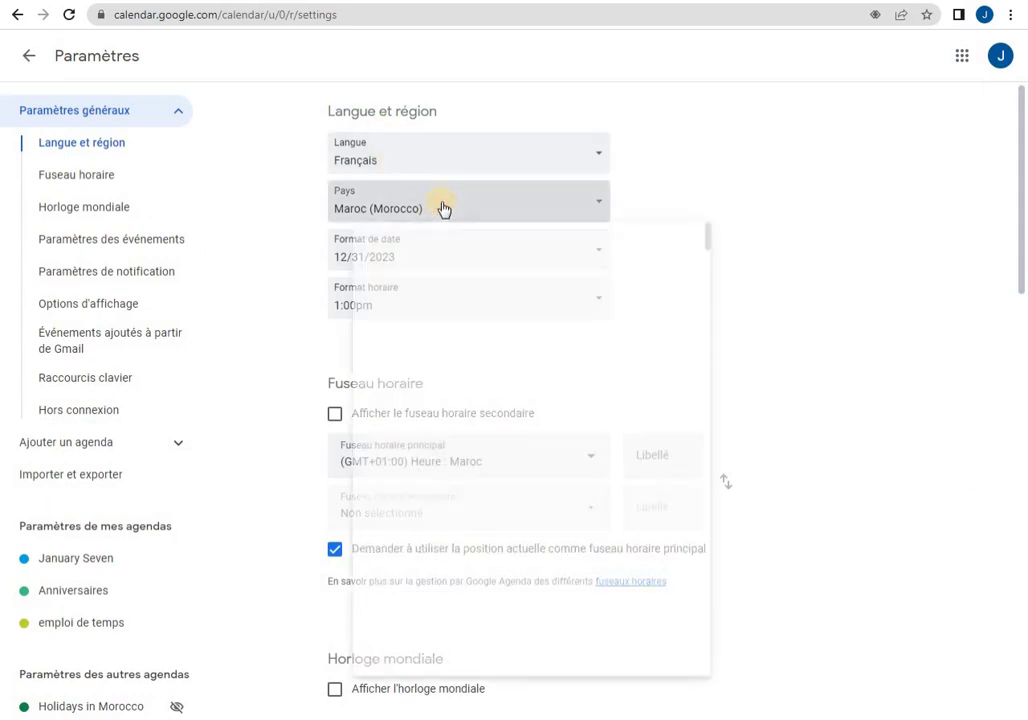
scroll(378, 612, "down", 1)
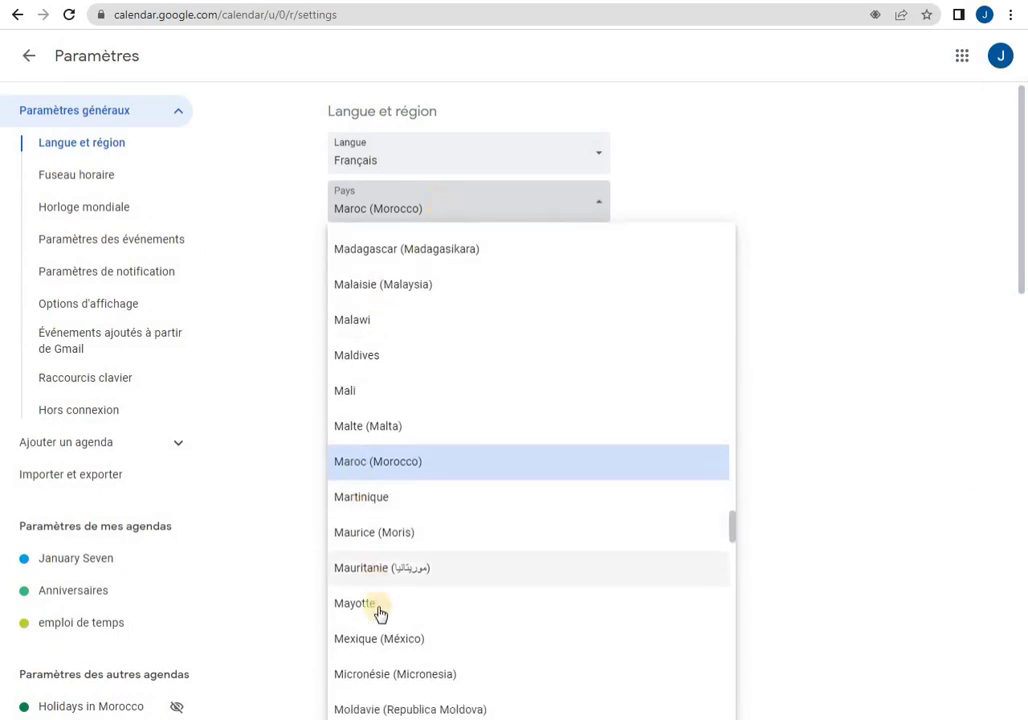
scroll(382, 606, "down", 10)
left_click(870, 157)
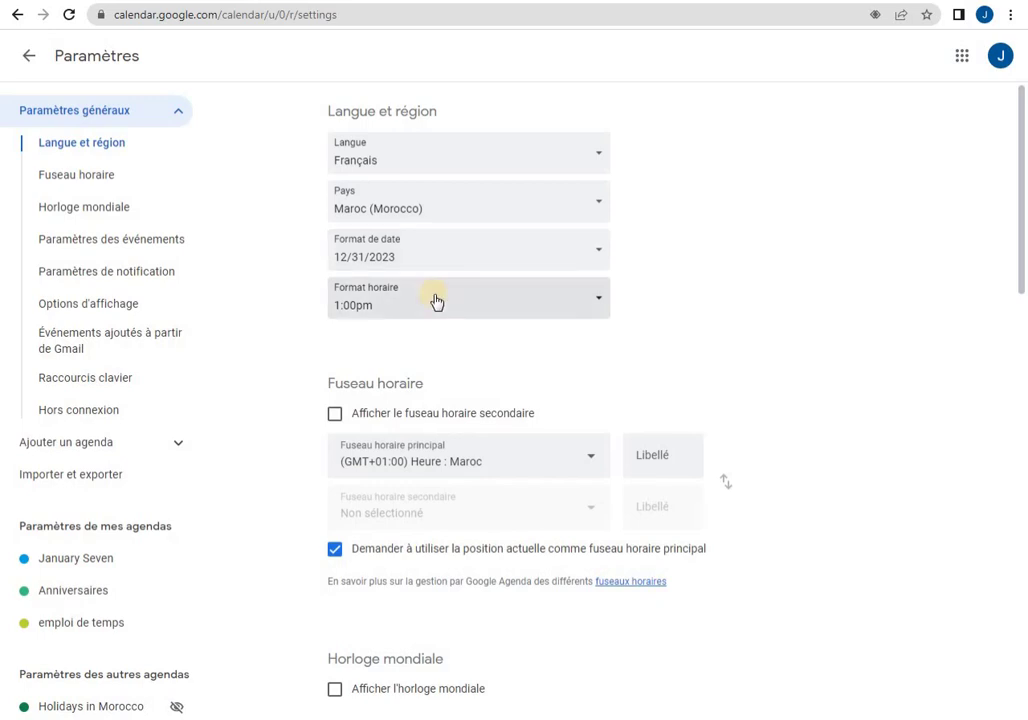
left_click(594, 304)
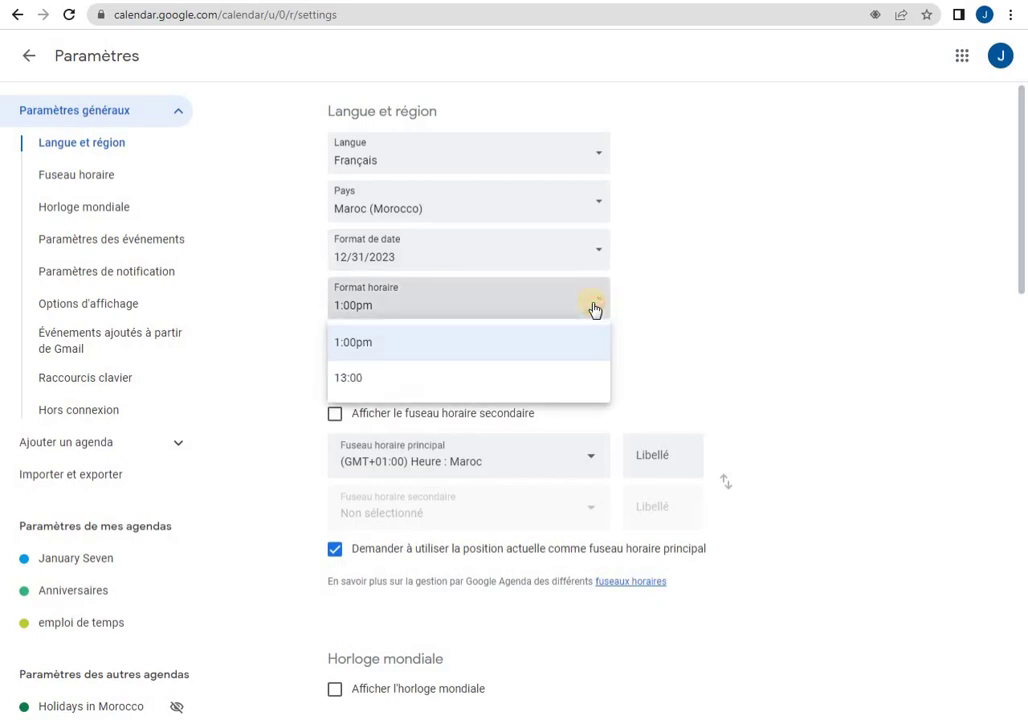
left_click(445, 385)
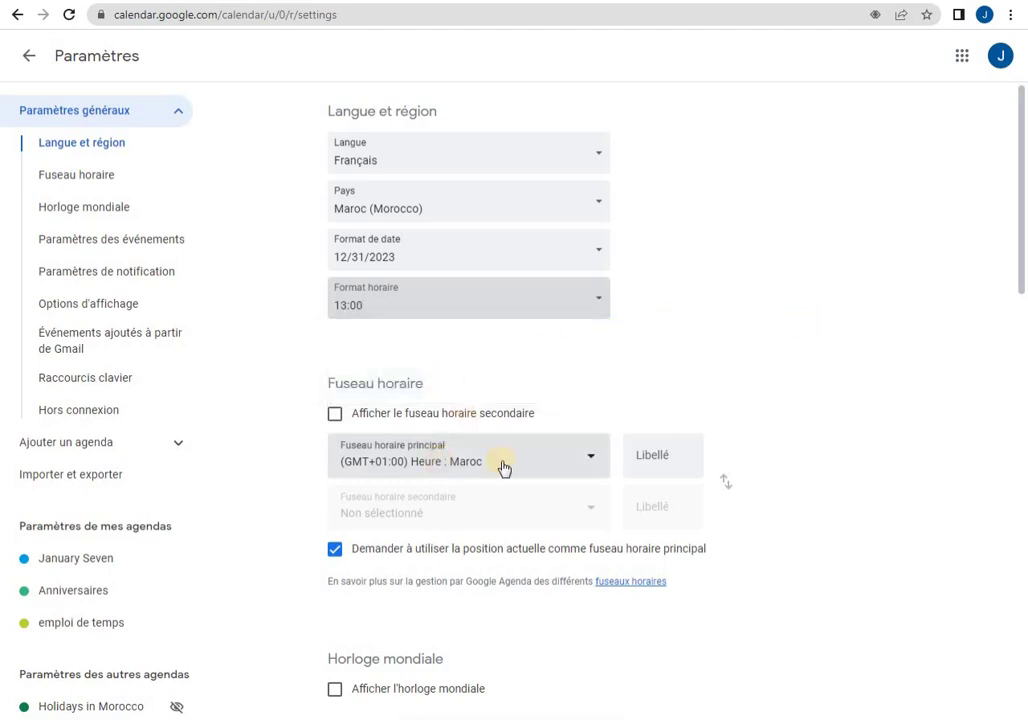
Set the primary time zone to (GMT+00:00) Temps universel coordonné, then return to the calendar.
left_click(585, 466)
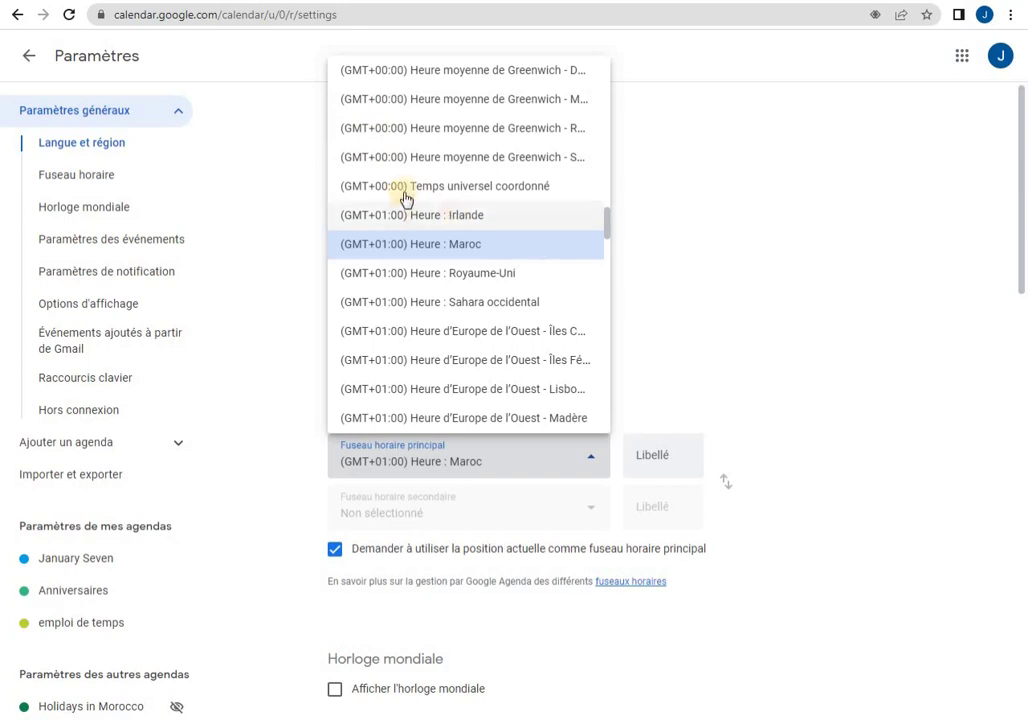
left_click(473, 190)
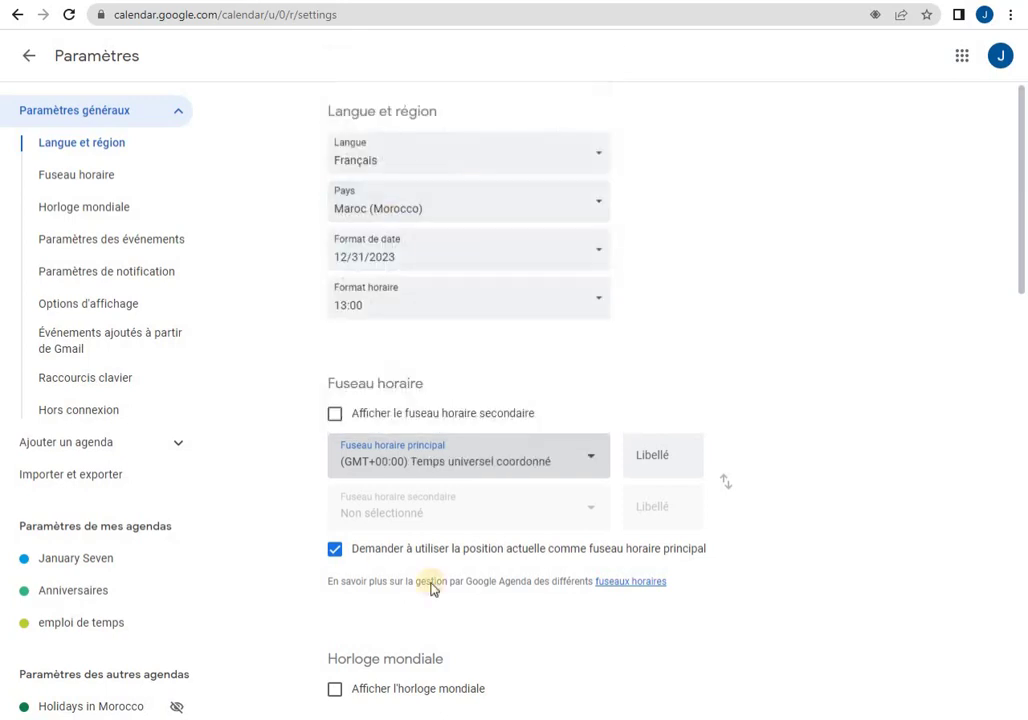
scroll(854, 497, "down", 3)
scroll(854, 497, "down", 1)
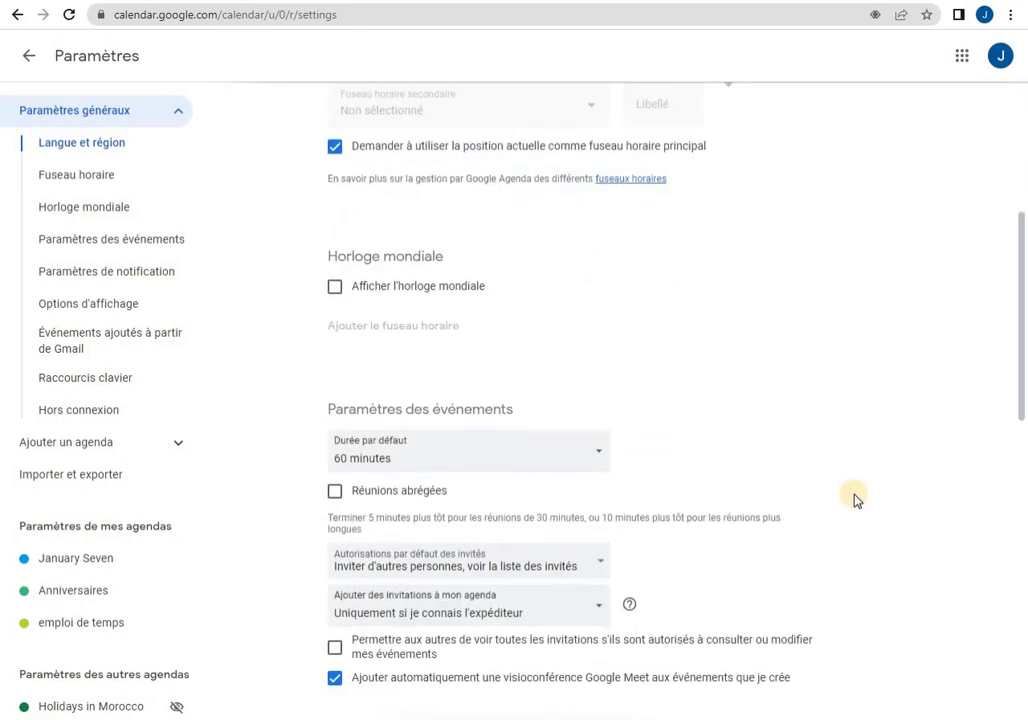
scroll(800, 333, "down", 1)
scroll(800, 333, "down", 4)
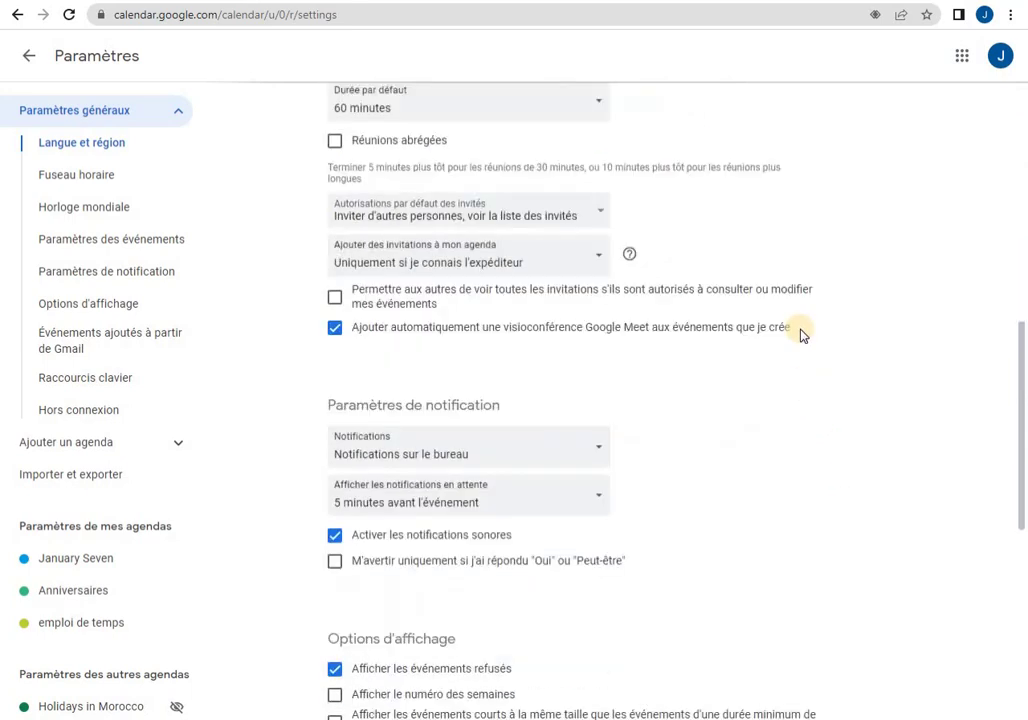
scroll(800, 333, "up", 10)
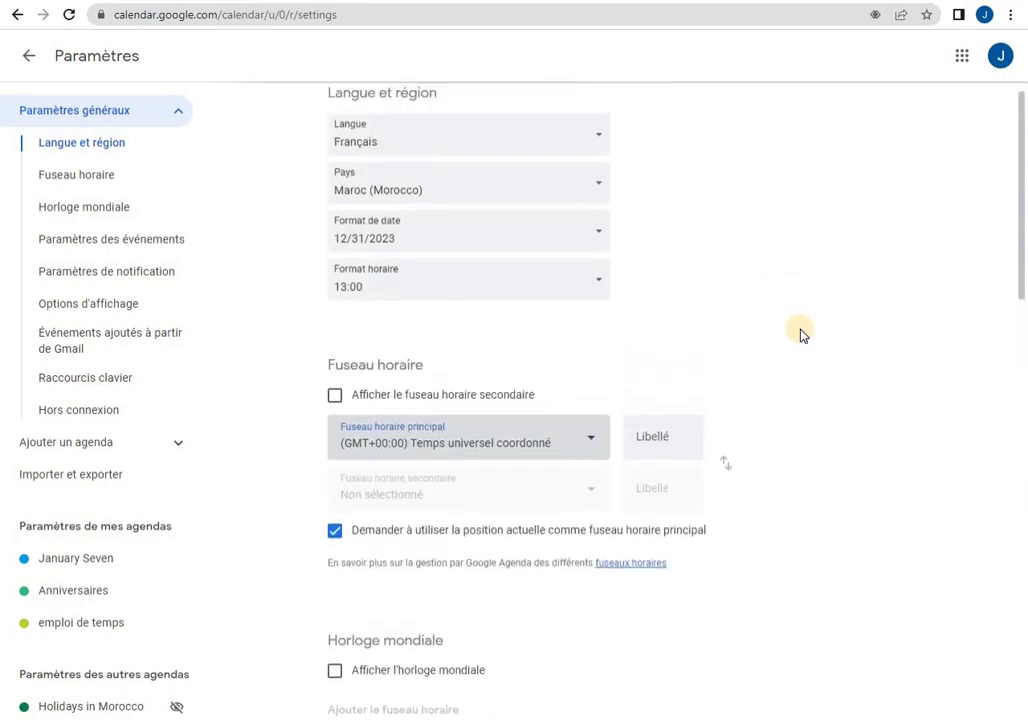
left_click(29, 57)
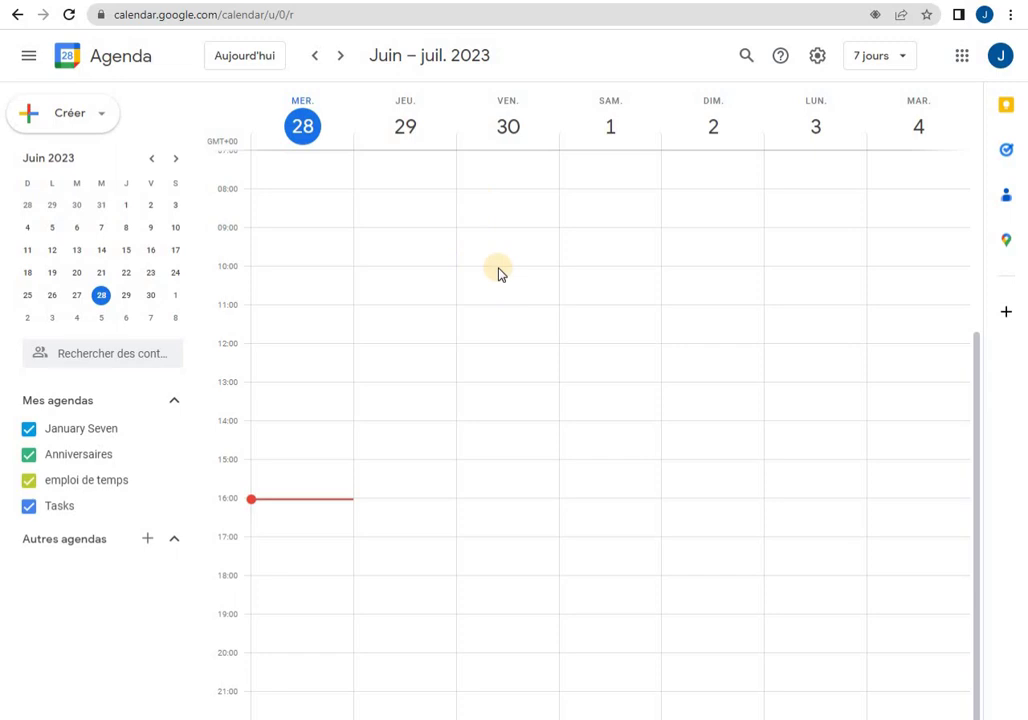
Create an event on Friday 30 June, 10:00–11:00, and expand it into the full editor.
left_click(500, 273)
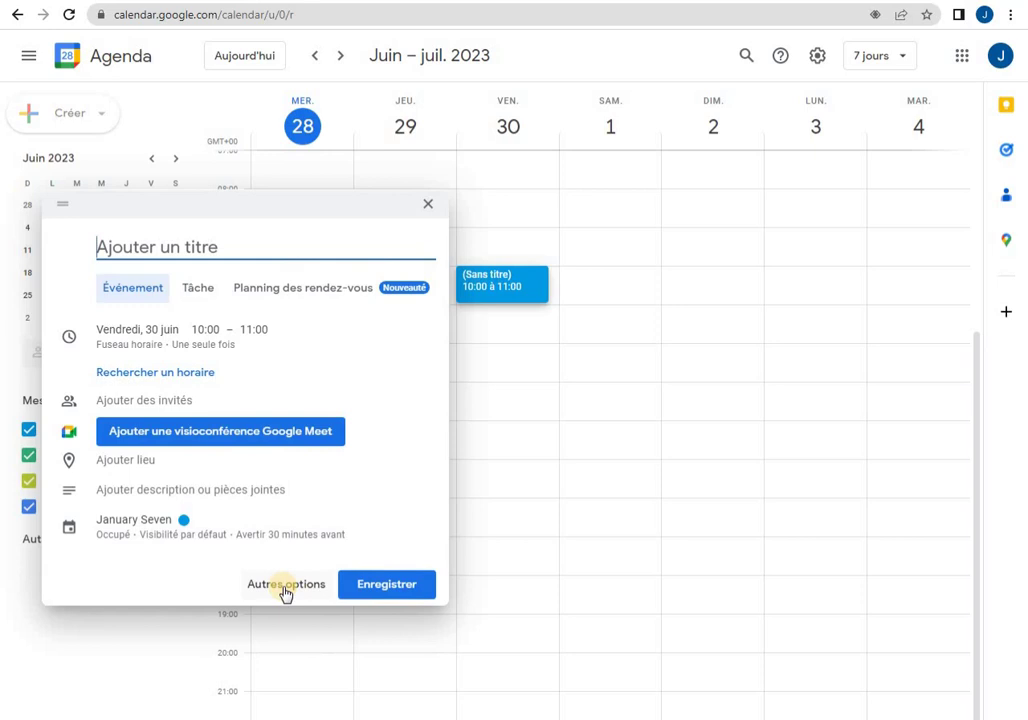
left_click(285, 589)
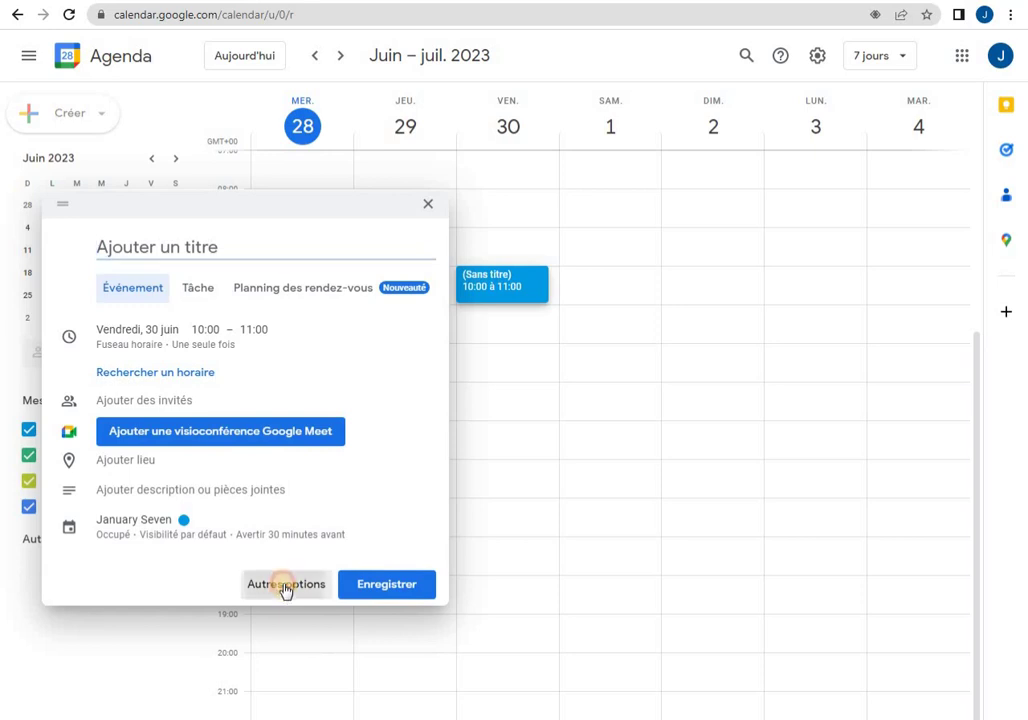
left_click(118, 63)
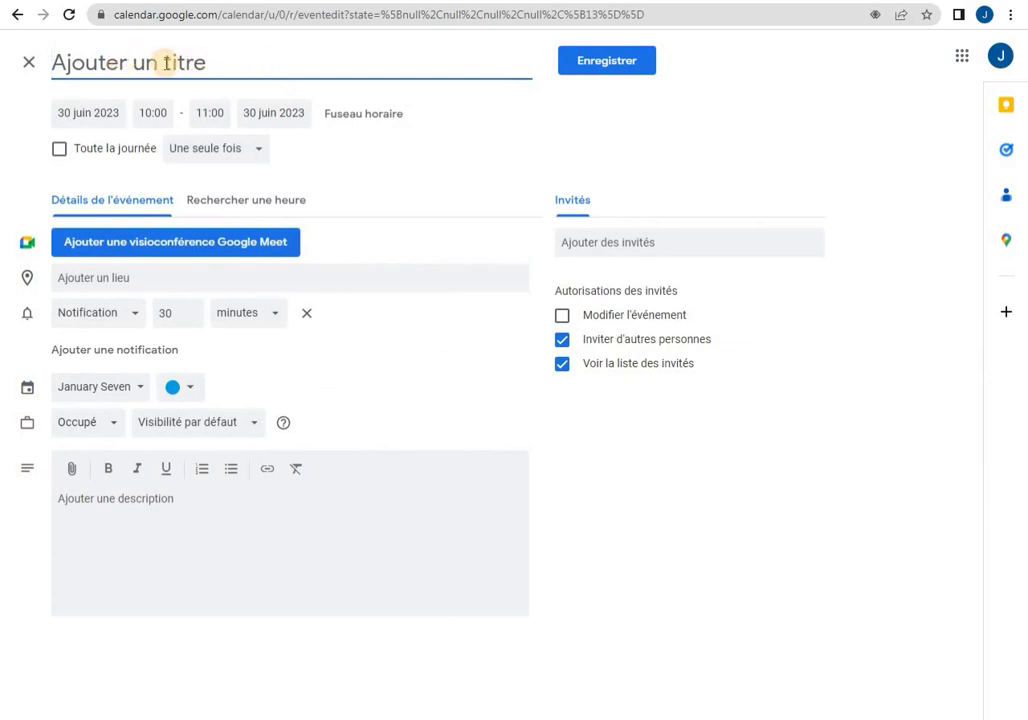
Title the new event 'RDV AVEC MR X'.
type("RDV V")
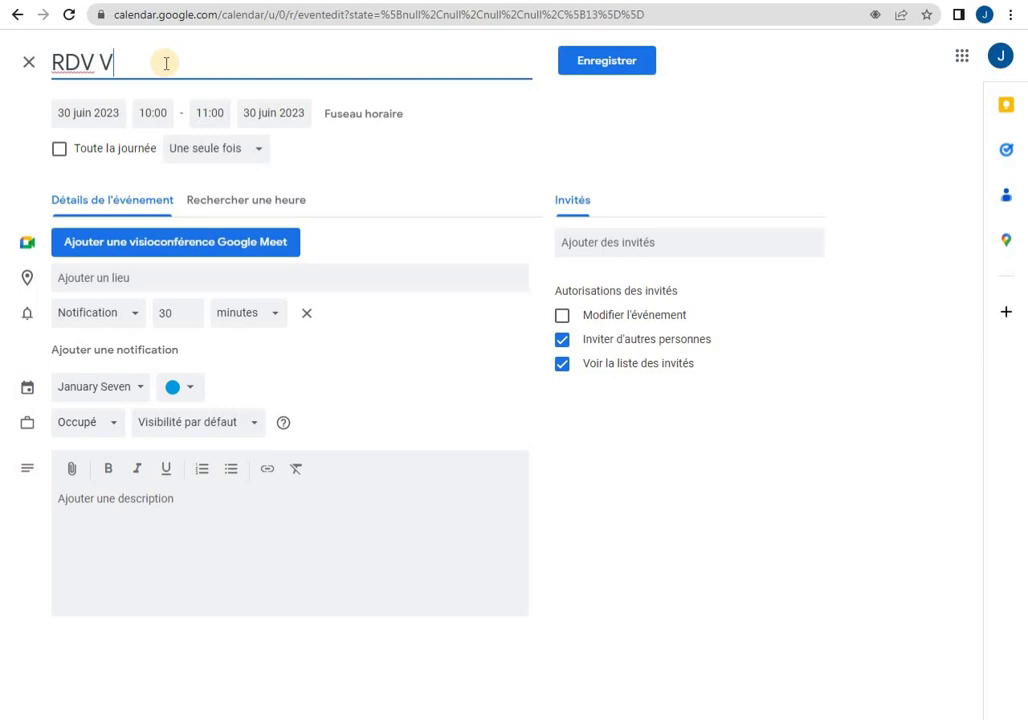
key("BackSpace")
type("AVEC M")
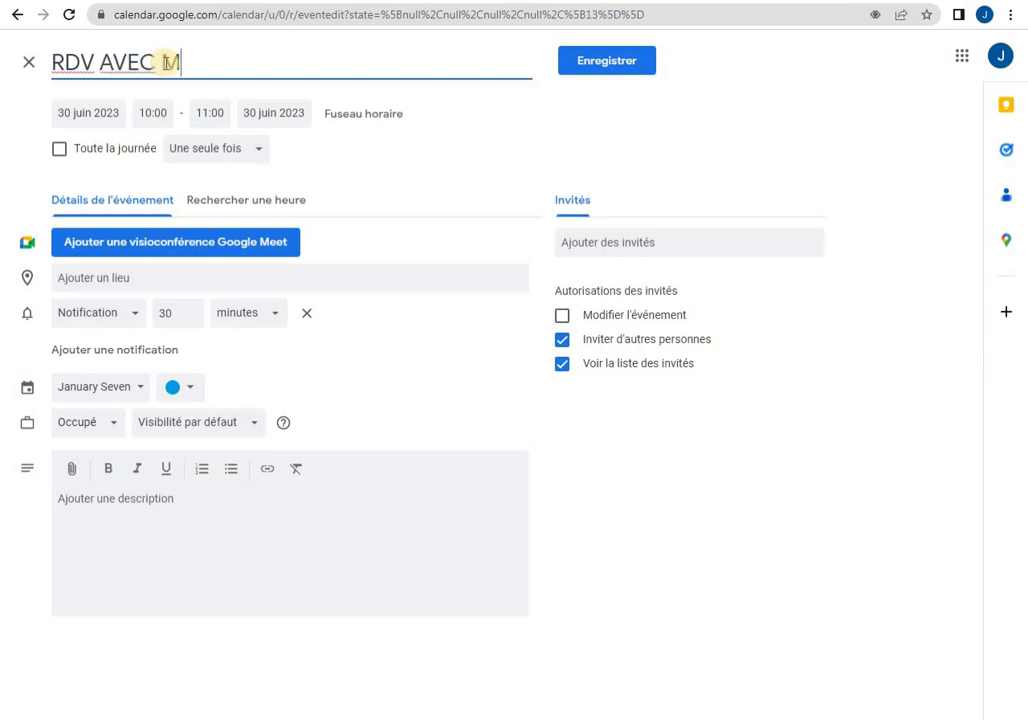
type("R X")
Set the event location to Marrakech, Maroc from the suggestions.
left_click(341, 275)
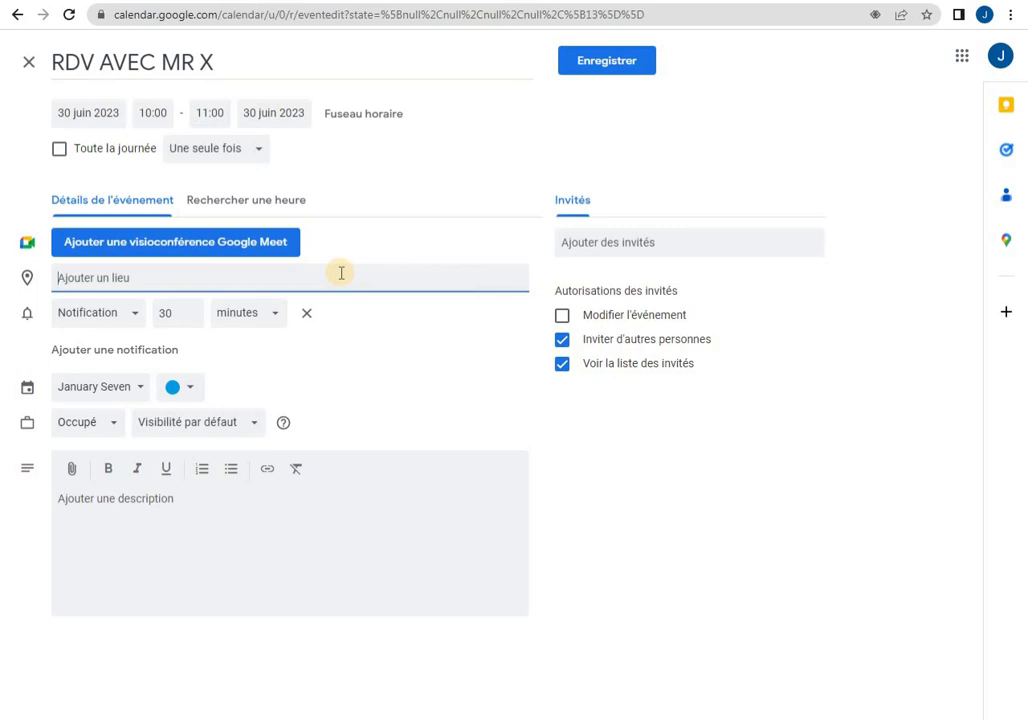
type("MA")
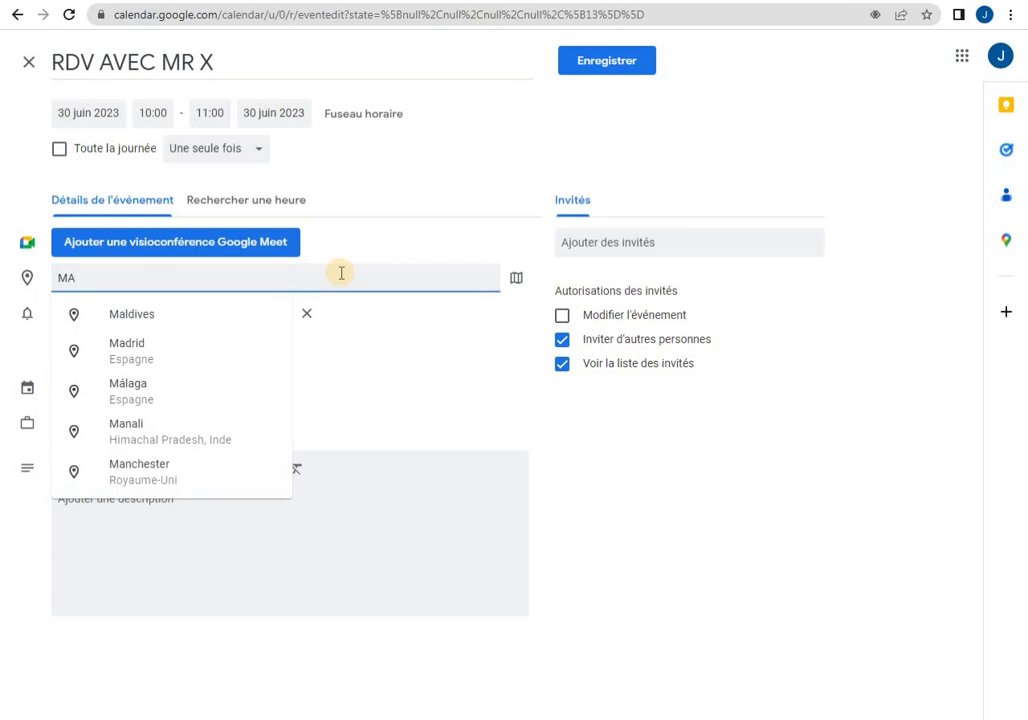
type("R")
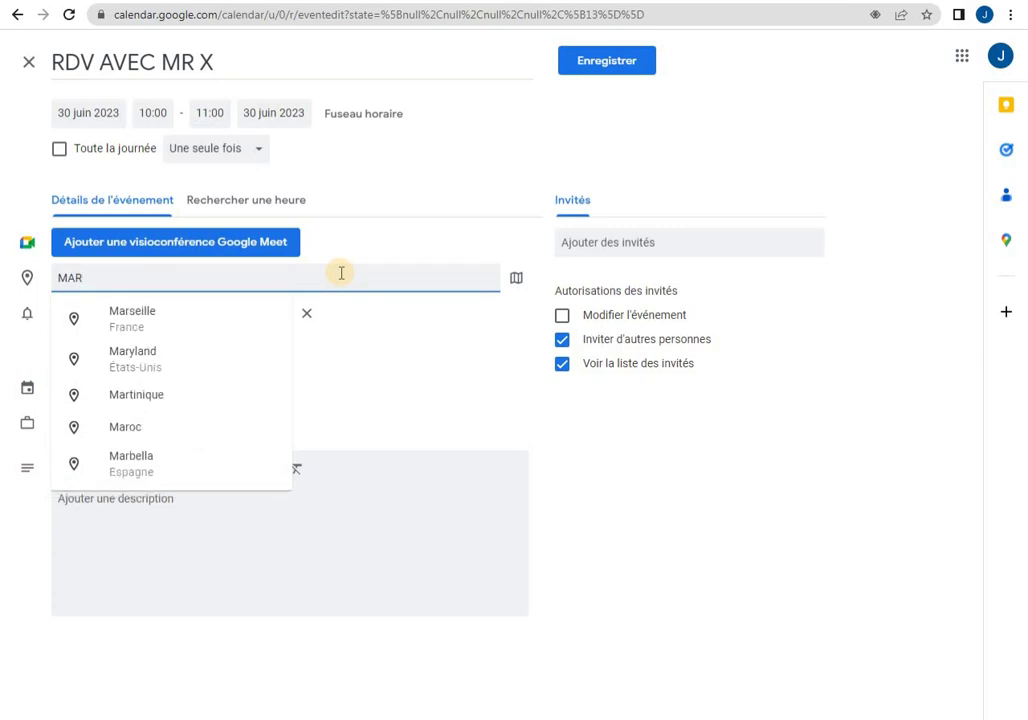
type("A")
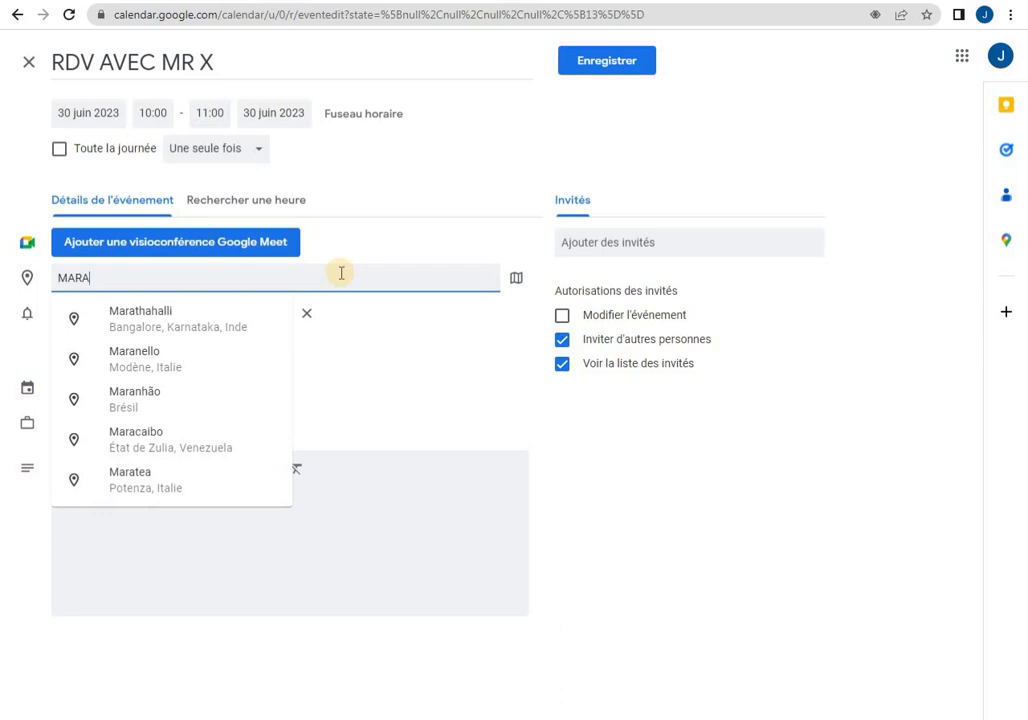
type("K")
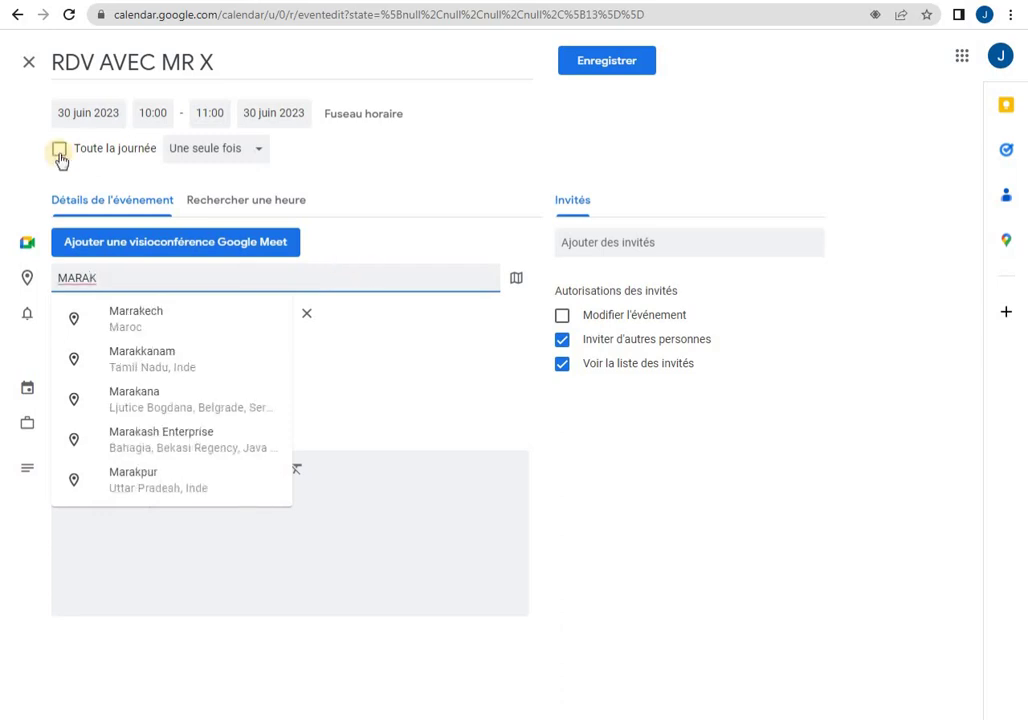
left_click(149, 320)
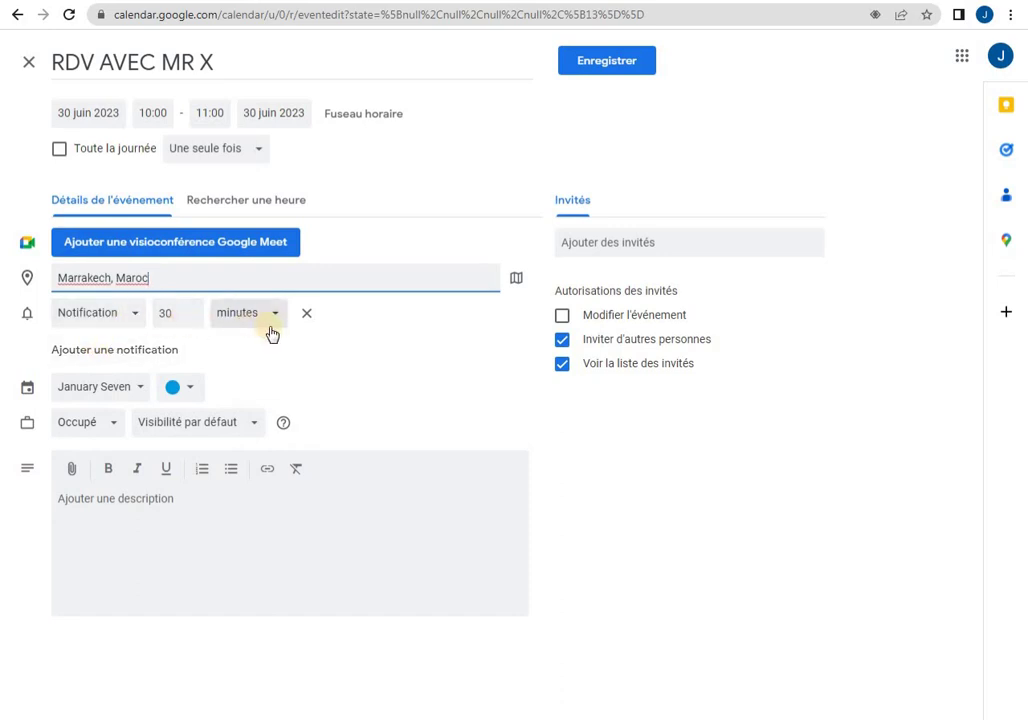
left_click(120, 318)
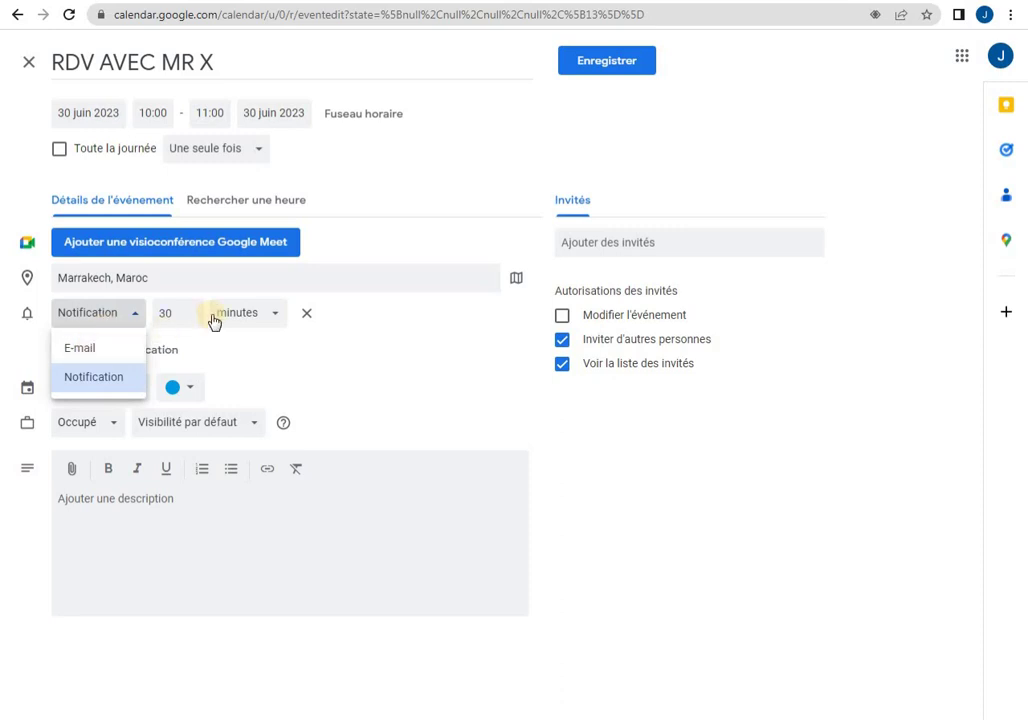
left_click(418, 343)
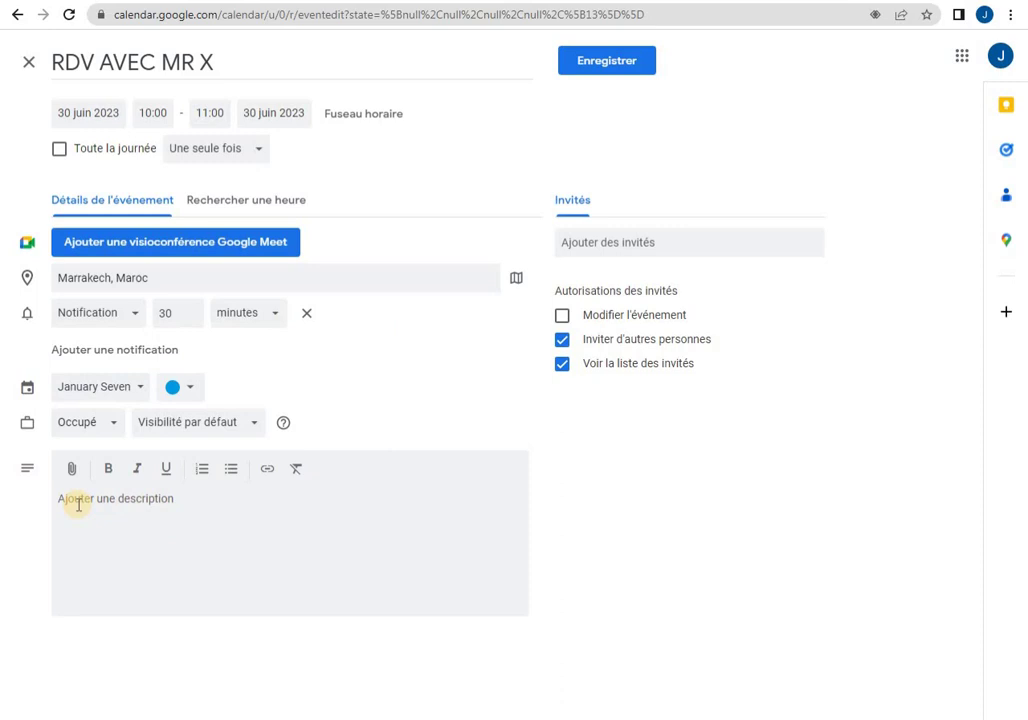
left_click(726, 244)
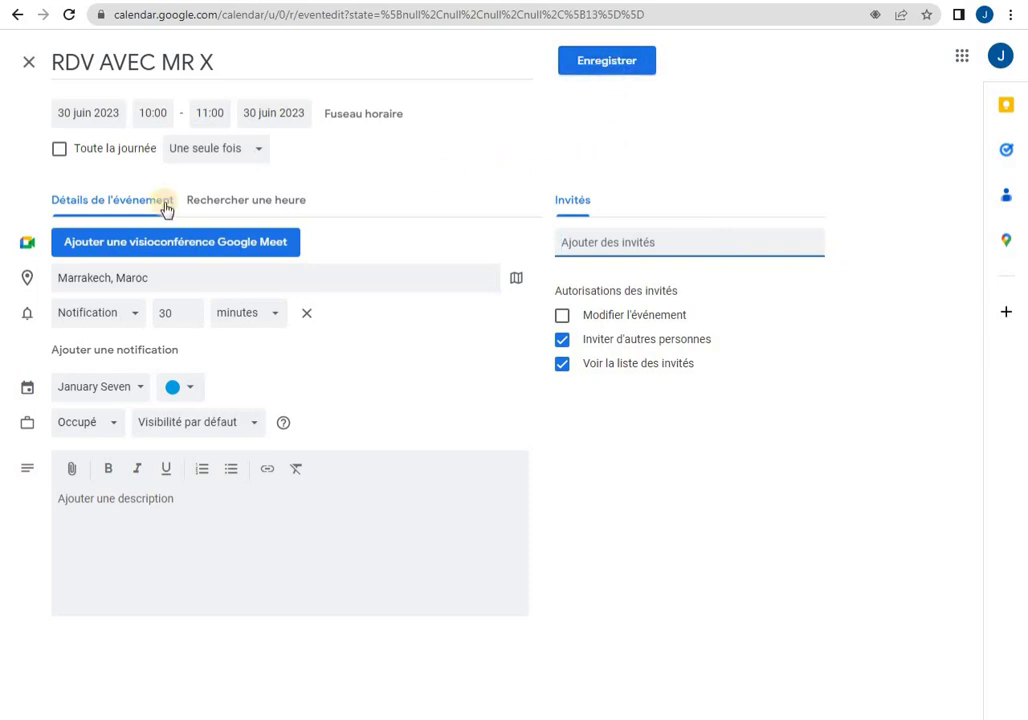
Check the all-day and repeat options, keep a one-time timed meeting, and save the event.
left_click(58, 150)
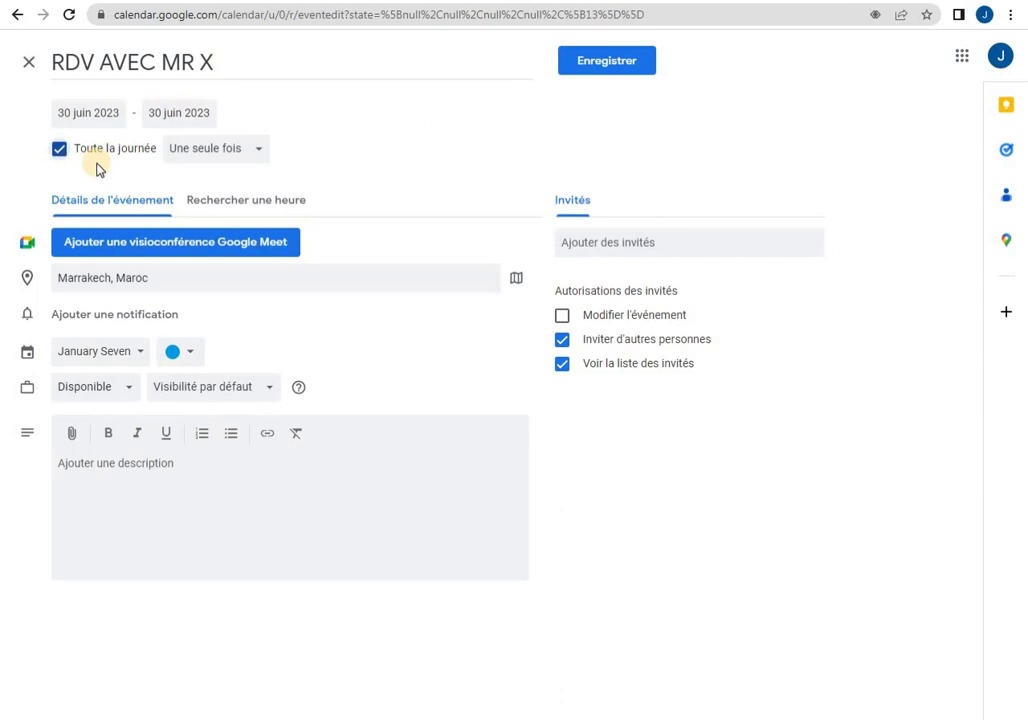
left_click(262, 153)
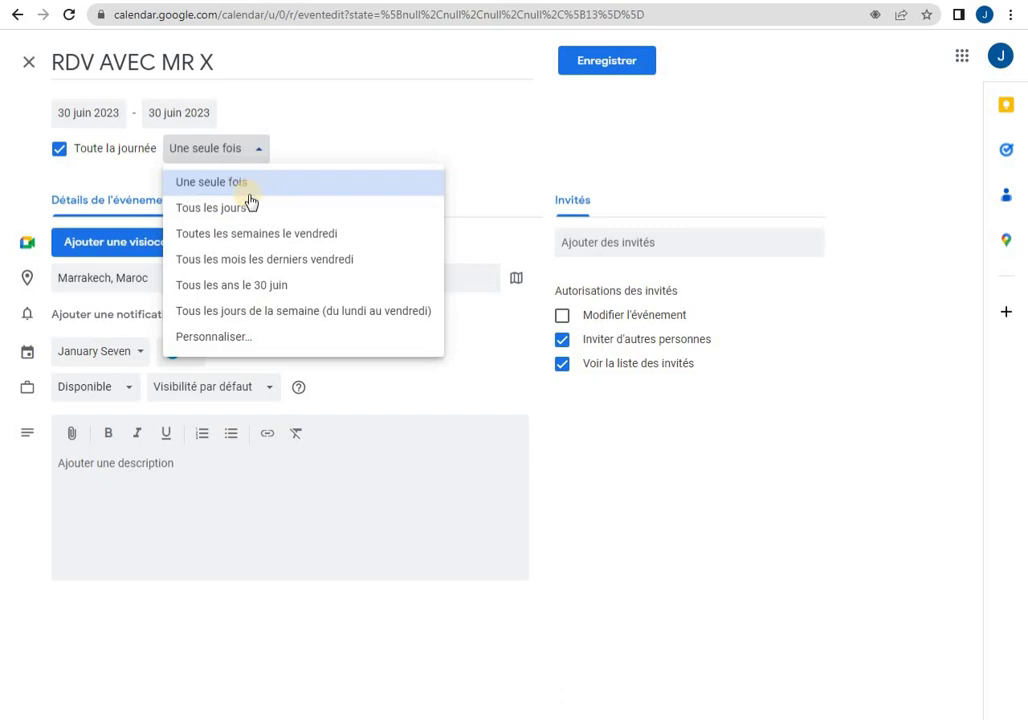
left_click(58, 150)
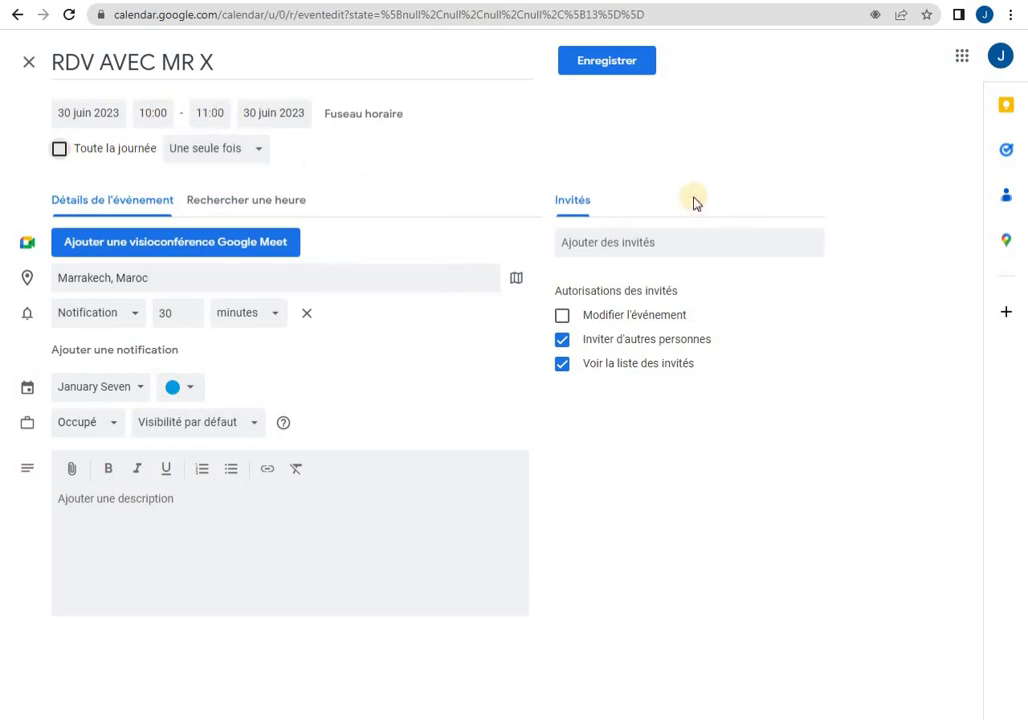
left_click(637, 68)
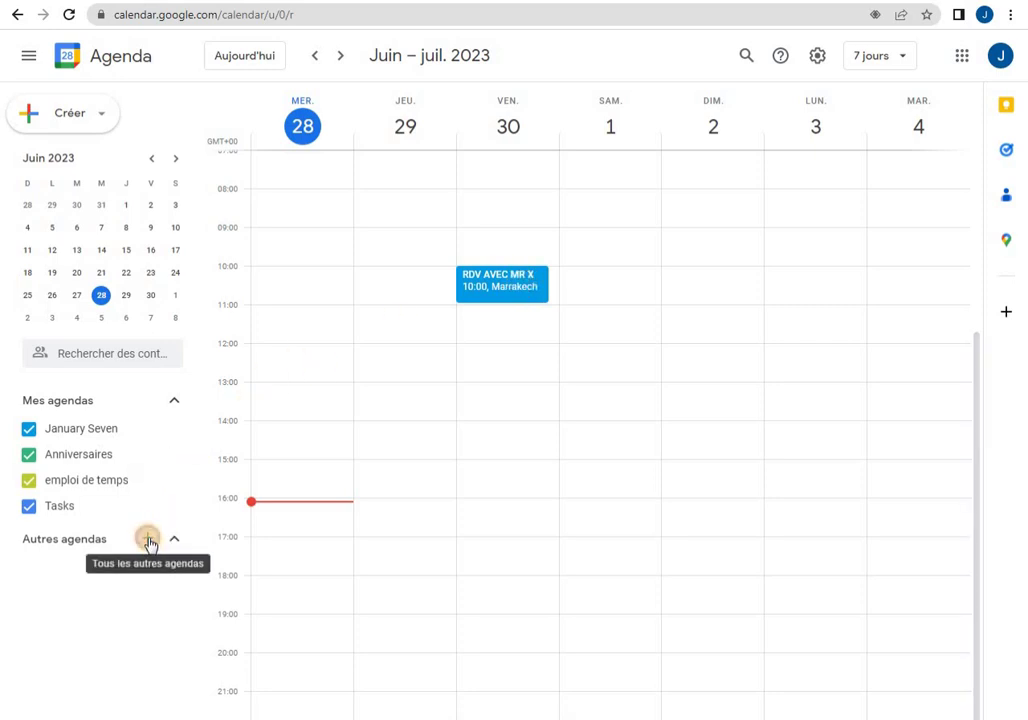
Add a new calendar under Autres agendas named 'EMPLOI DE TEMPS'.
left_click(148, 541)
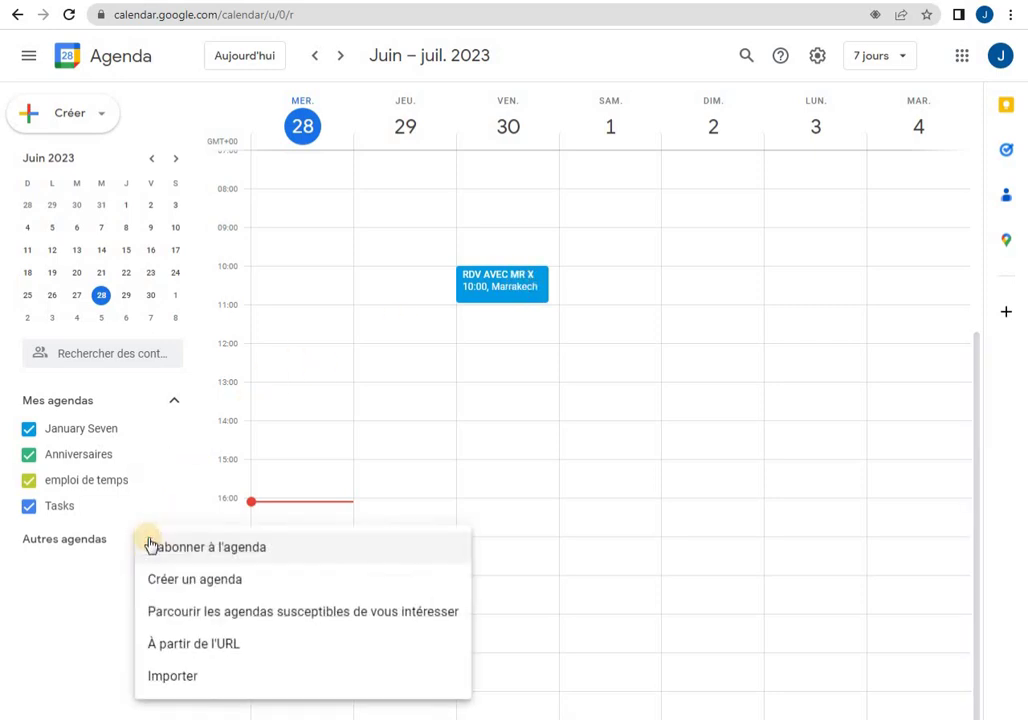
left_click(168, 589)
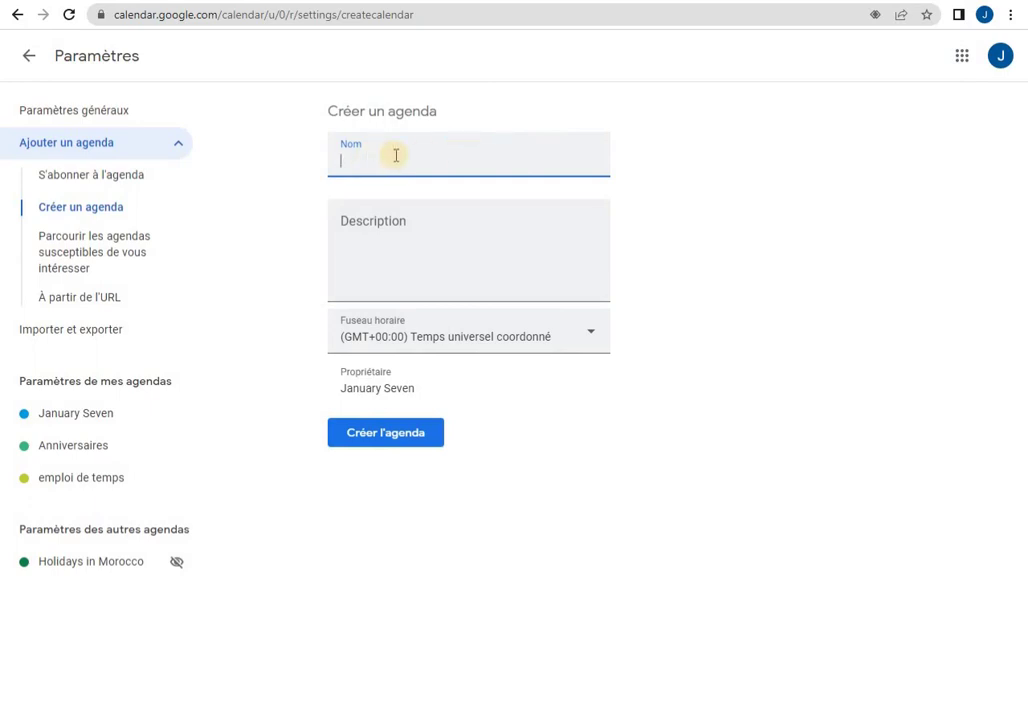
type("EMPLO")
type("I")
type(" DA")
type(" TEM")
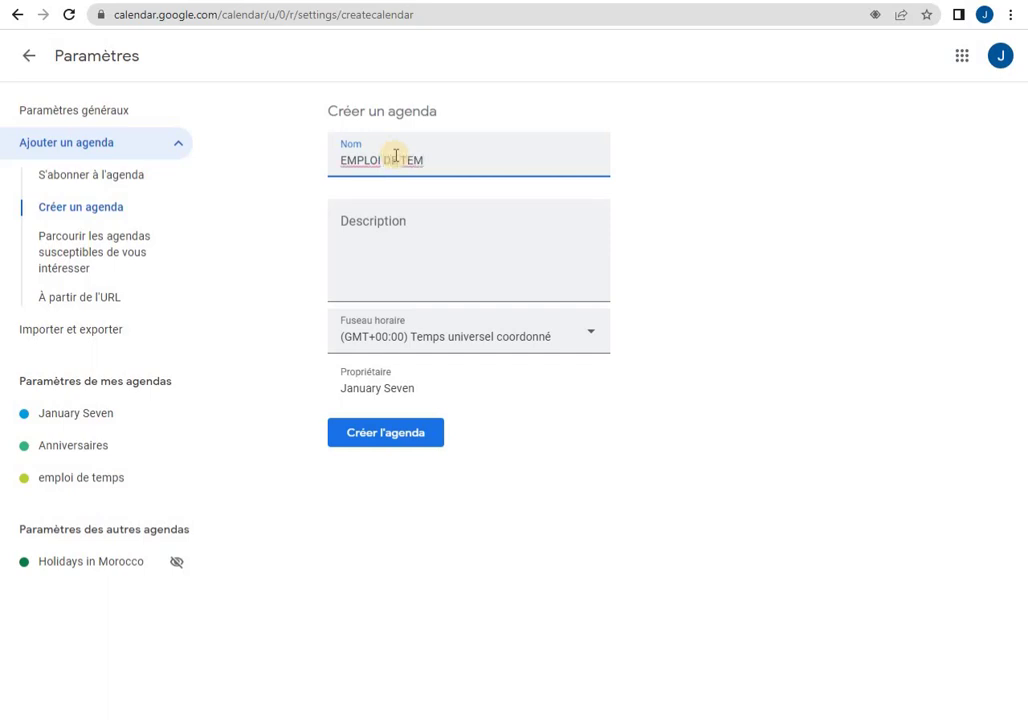
type("PS")
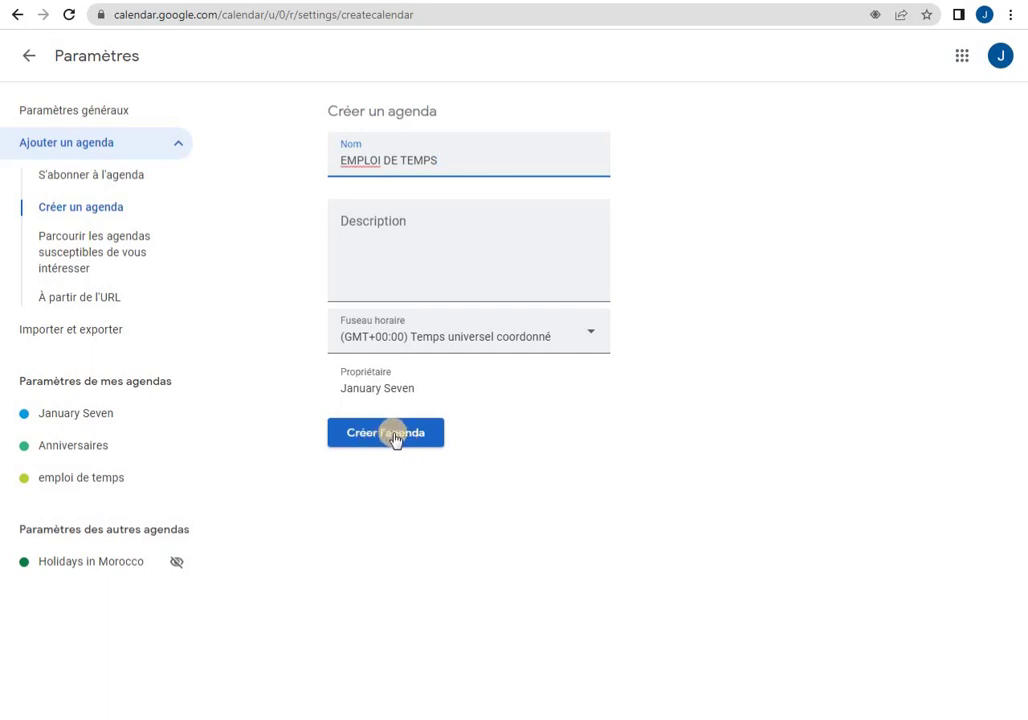
left_click(26, 53)
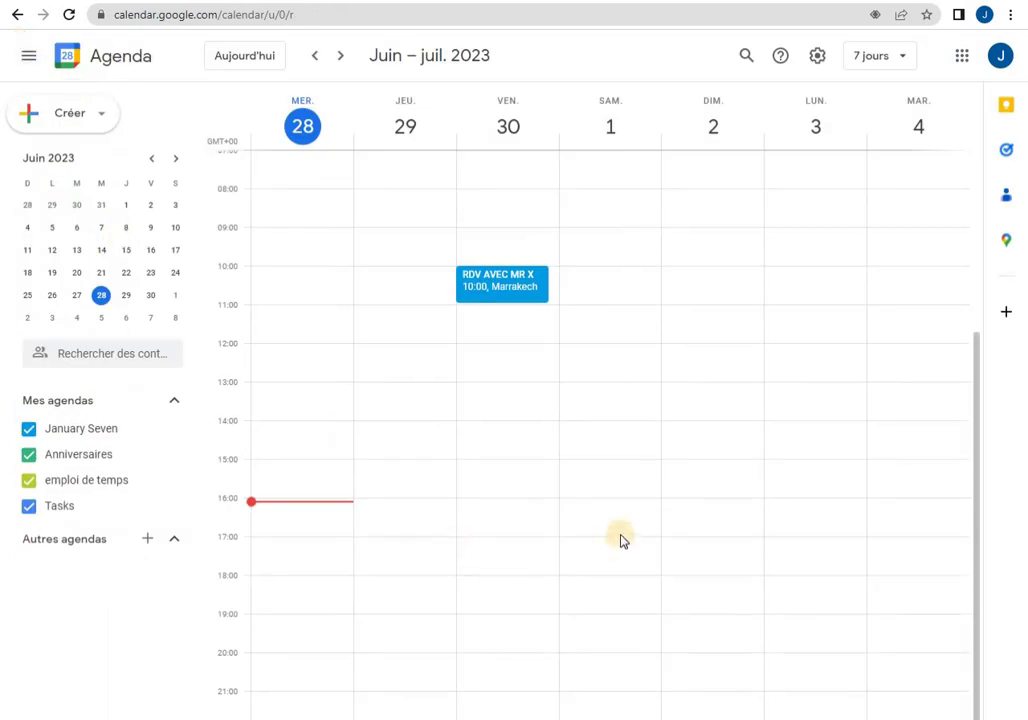
Append 'TEL' and a phone number to the RDV AVEC MR X title, then save the event.
left_click(493, 285)
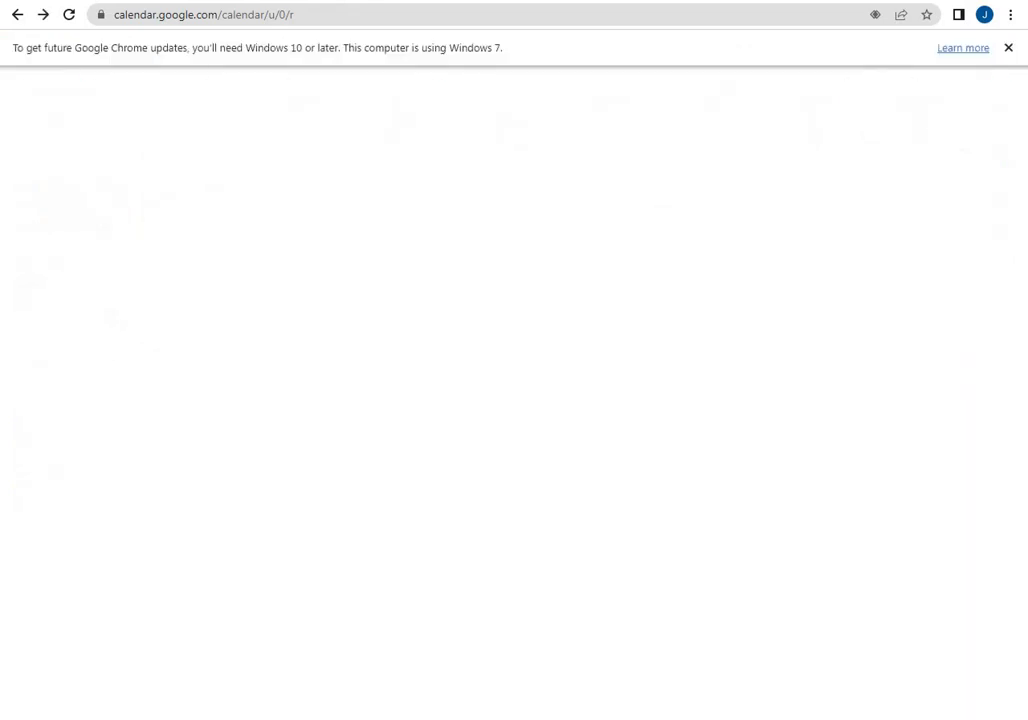
left_click(490, 363)
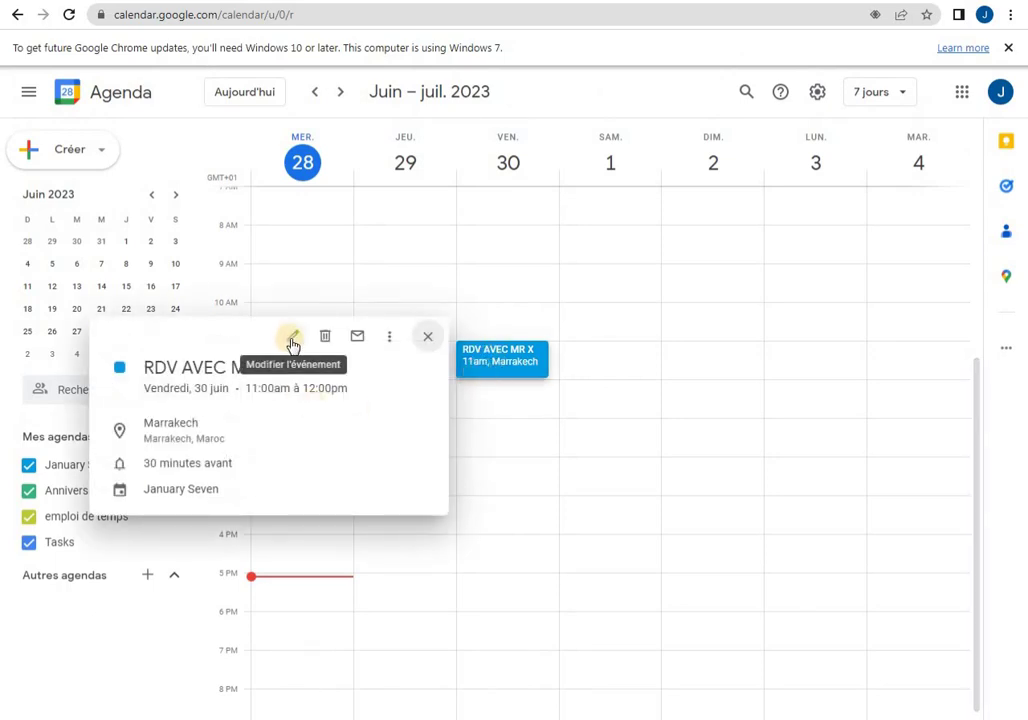
left_click(291, 341)
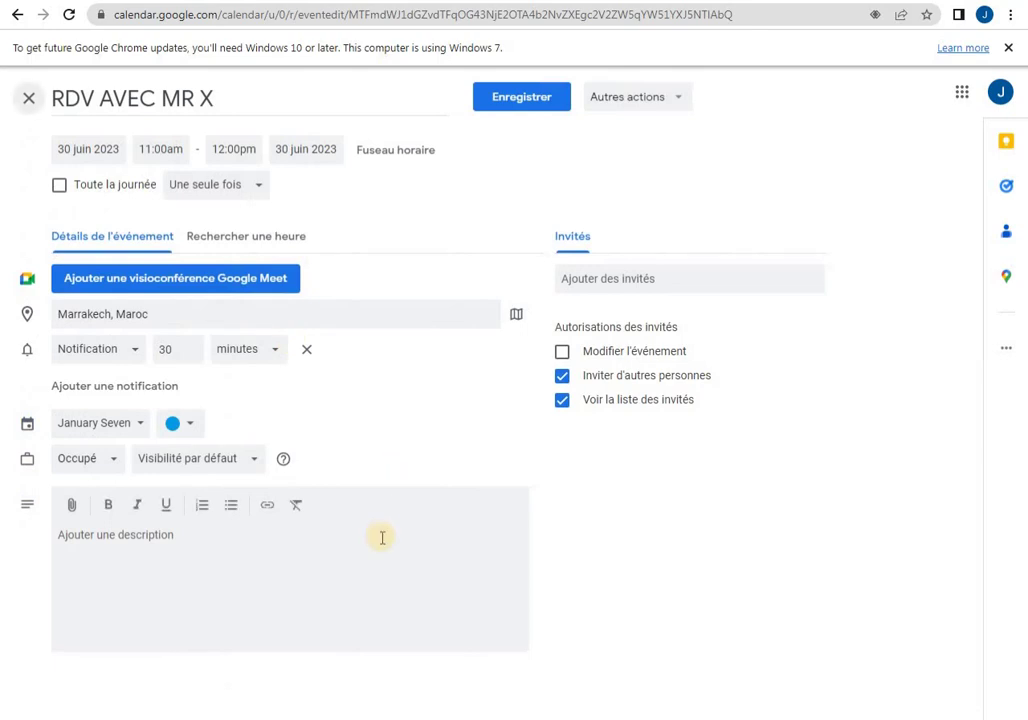
left_click(278, 103)
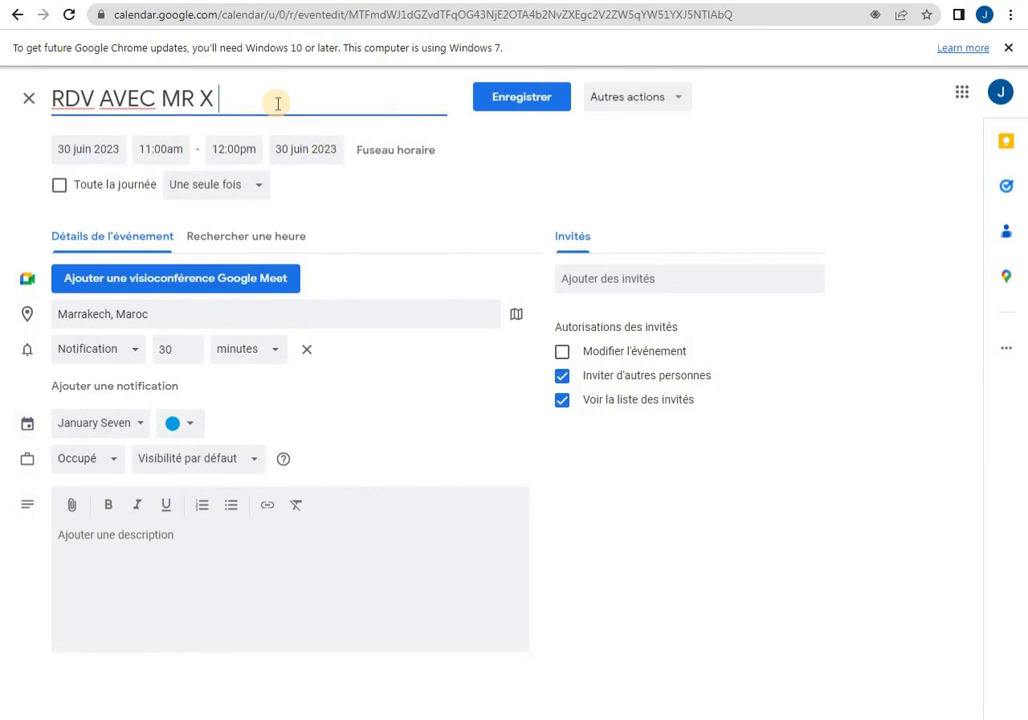
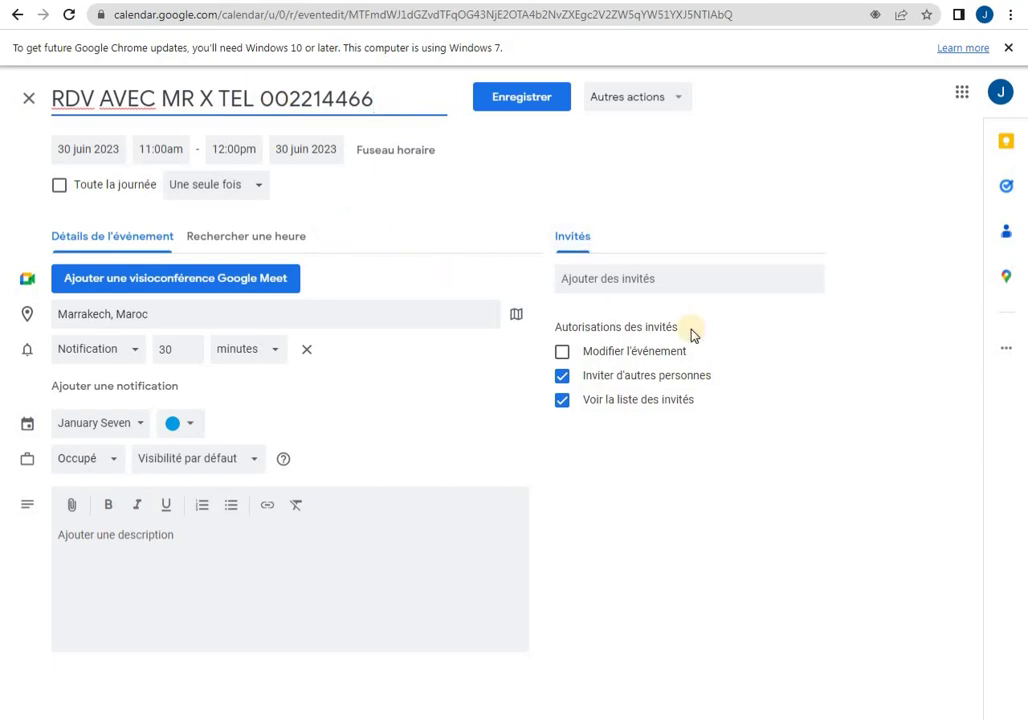
left_click(739, 268)
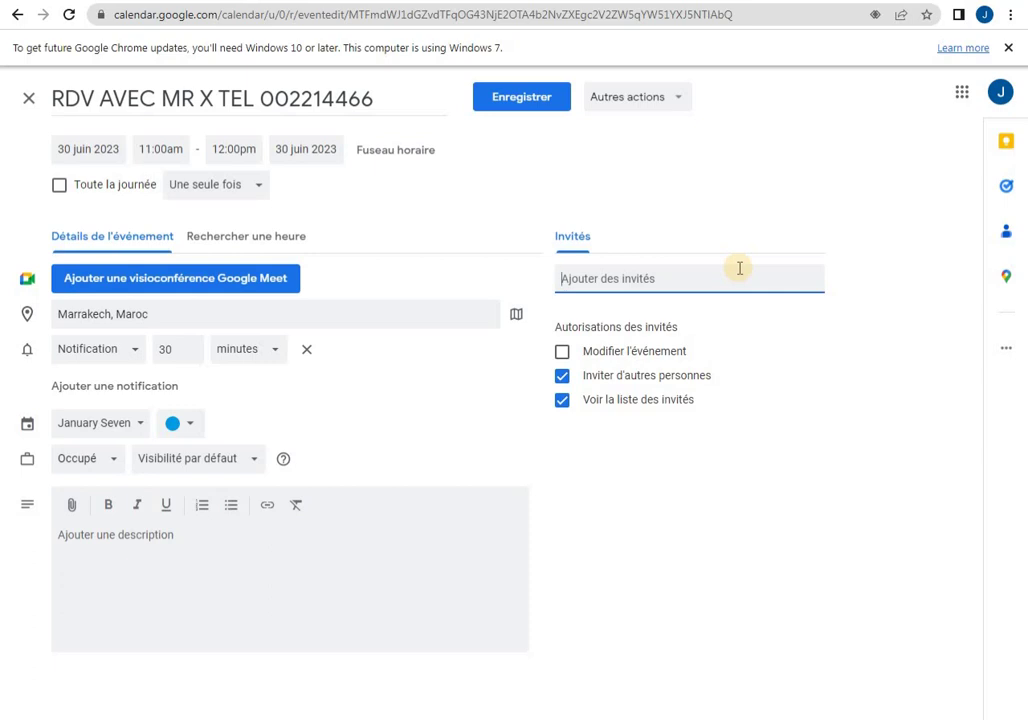
left_click(506, 101)
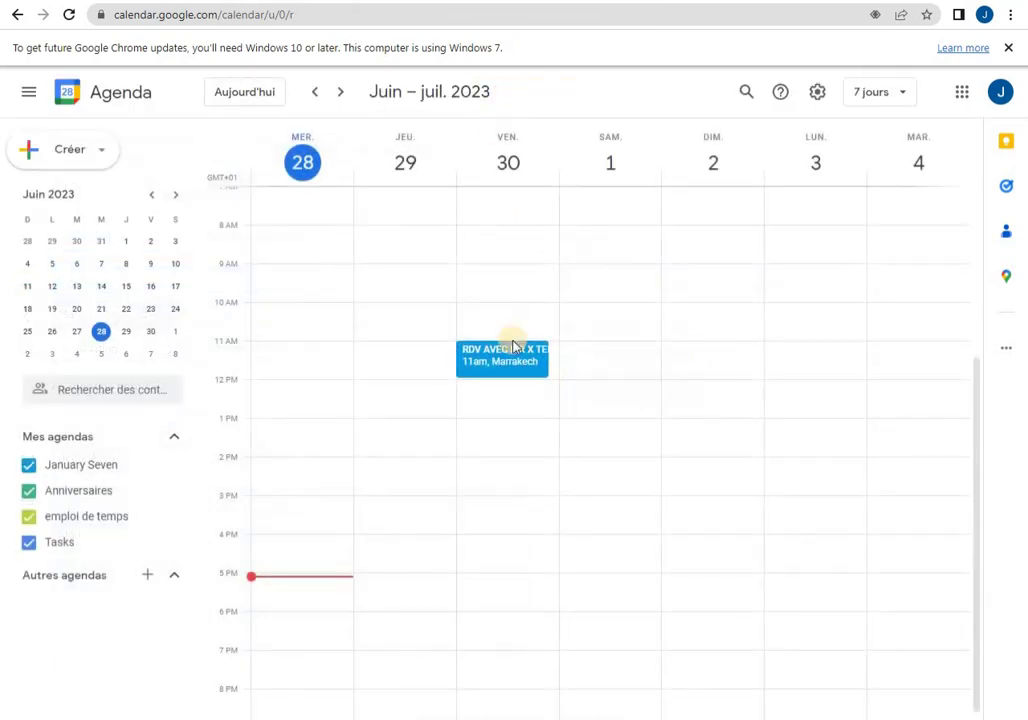
left_click(513, 358)
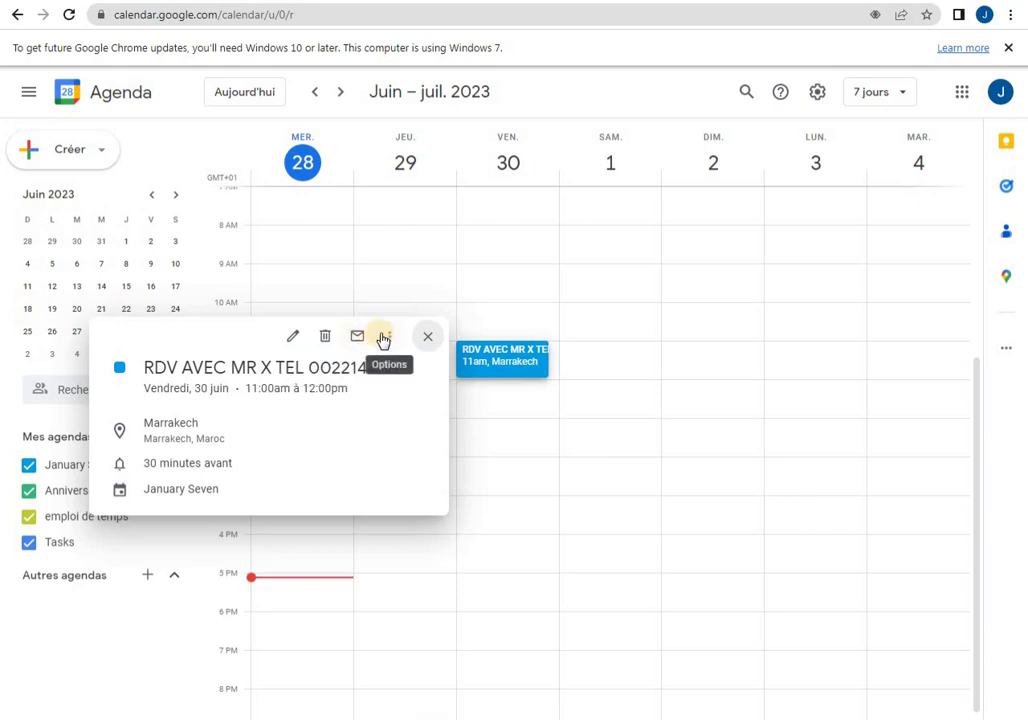
left_click(388, 340)
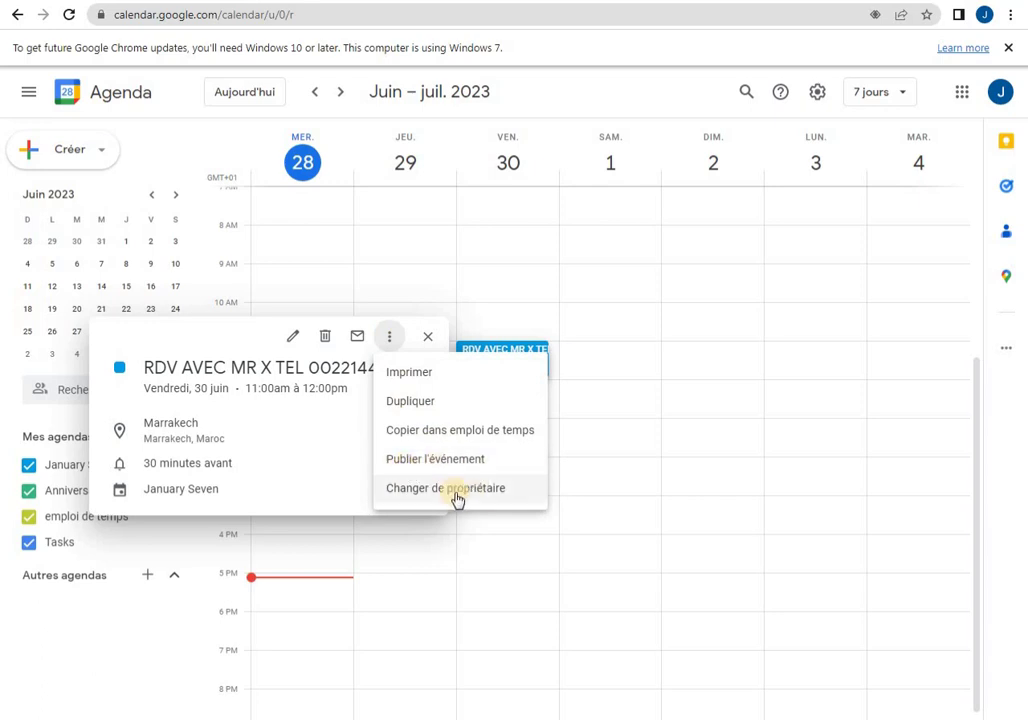
left_click(633, 441)
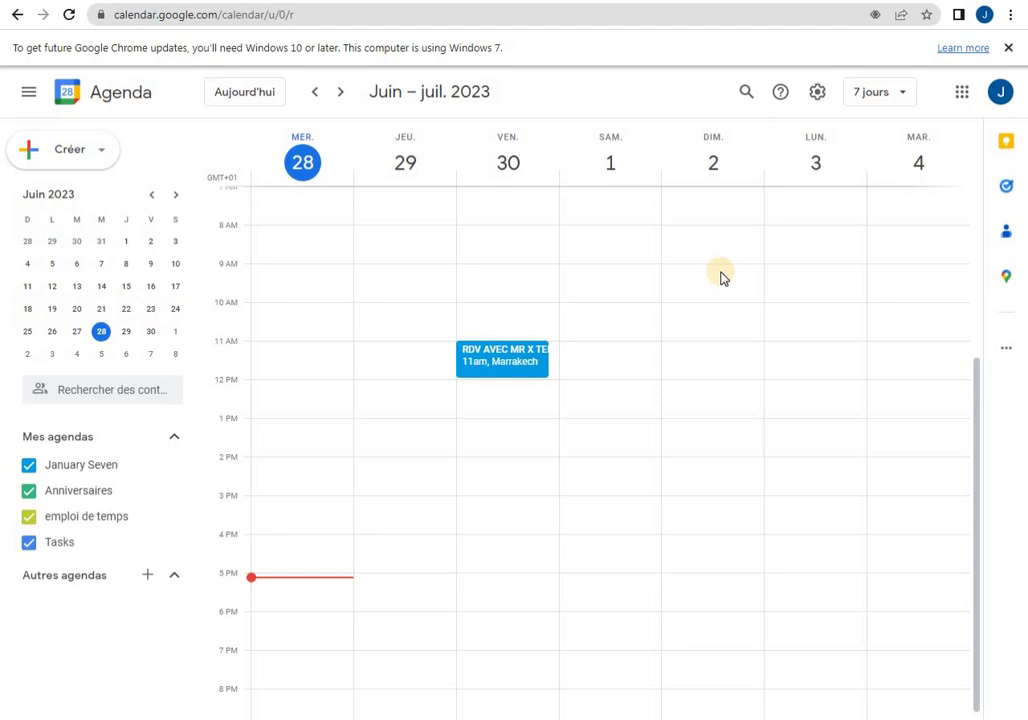
Browse the Raccourcis clavier keyboard shortcuts list with ?, then close it.
key("shift+slash")
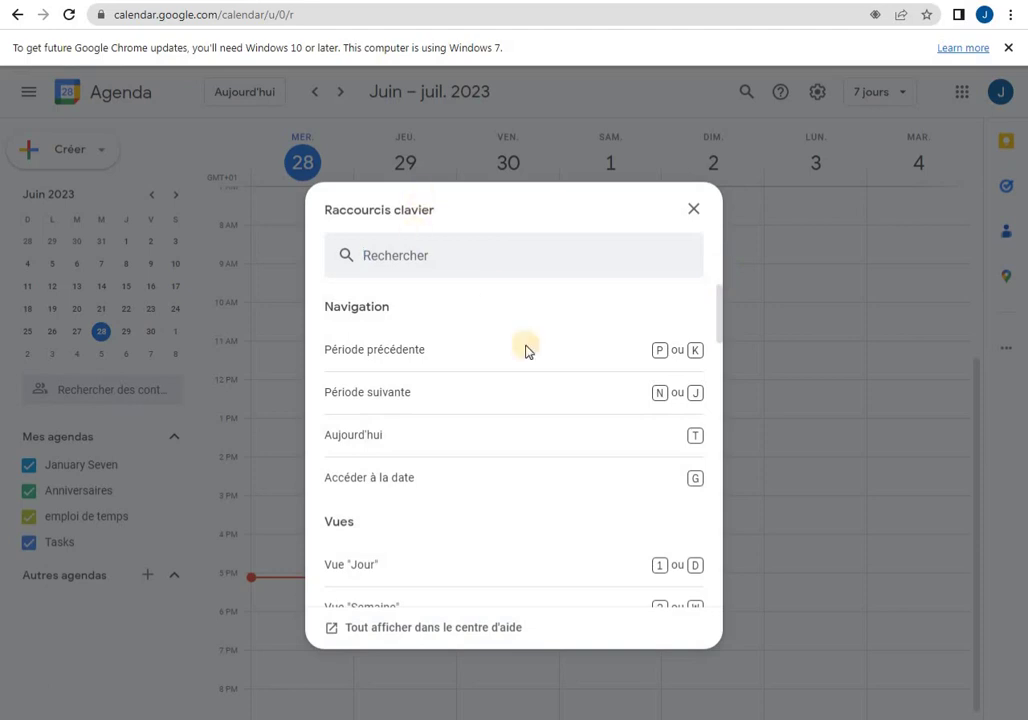
scroll(521, 379, "down", 3)
scroll(521, 379, "down", 15)
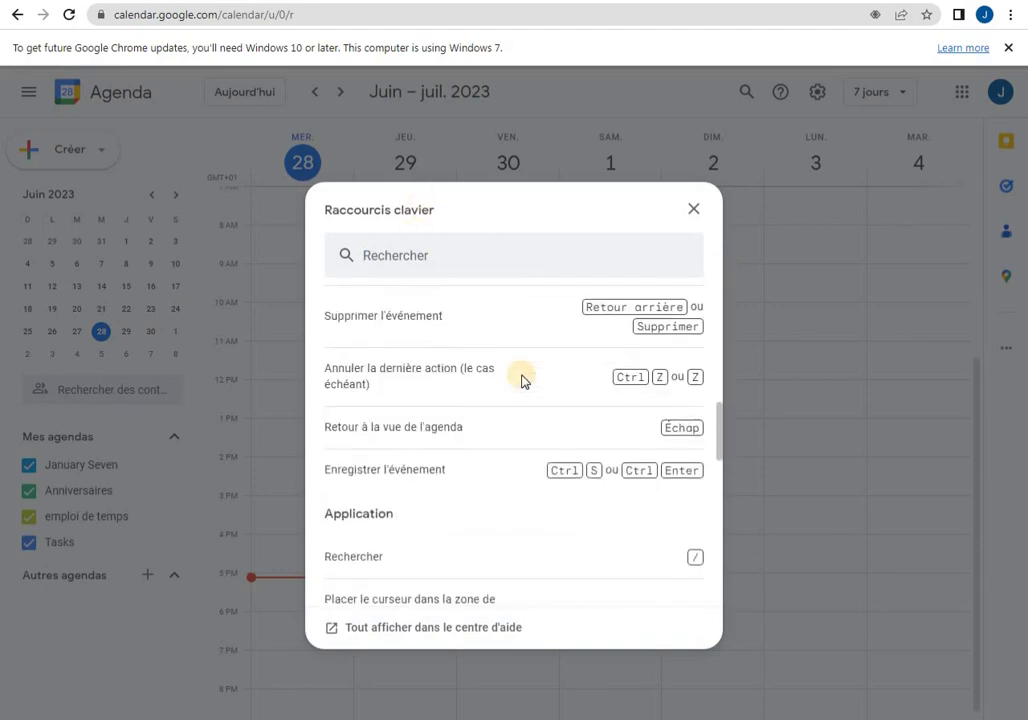
scroll(521, 381, "up", 20)
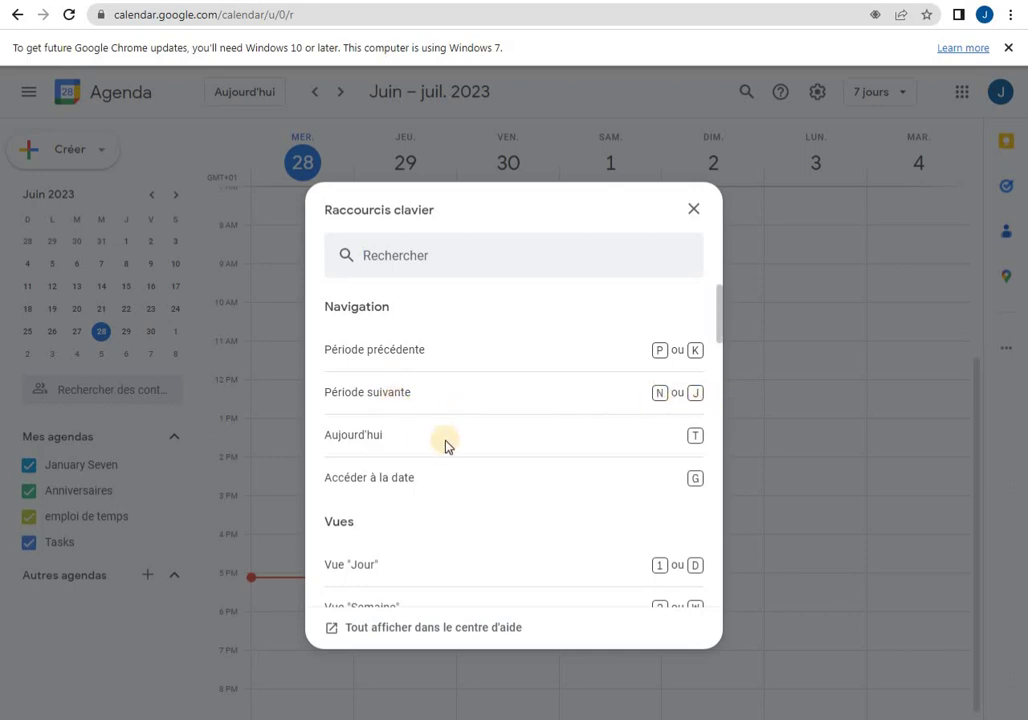
left_click(842, 426)
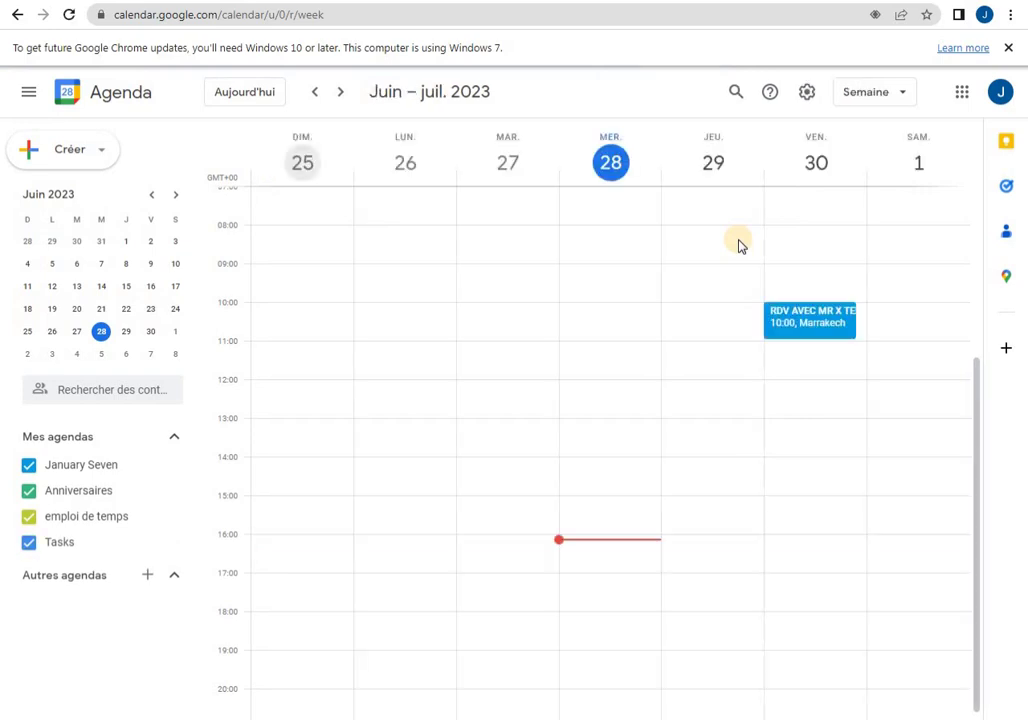
Cycle through month, day and week views, then select 28 June–4 July in the mini calendar.
key("m")
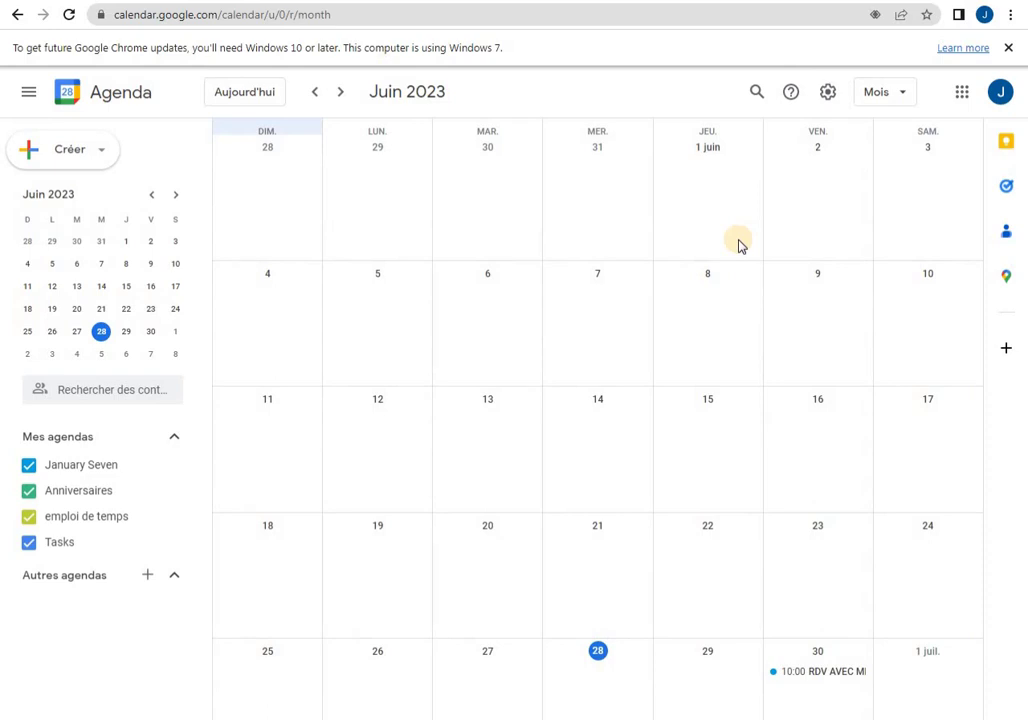
key("d")
key("w")
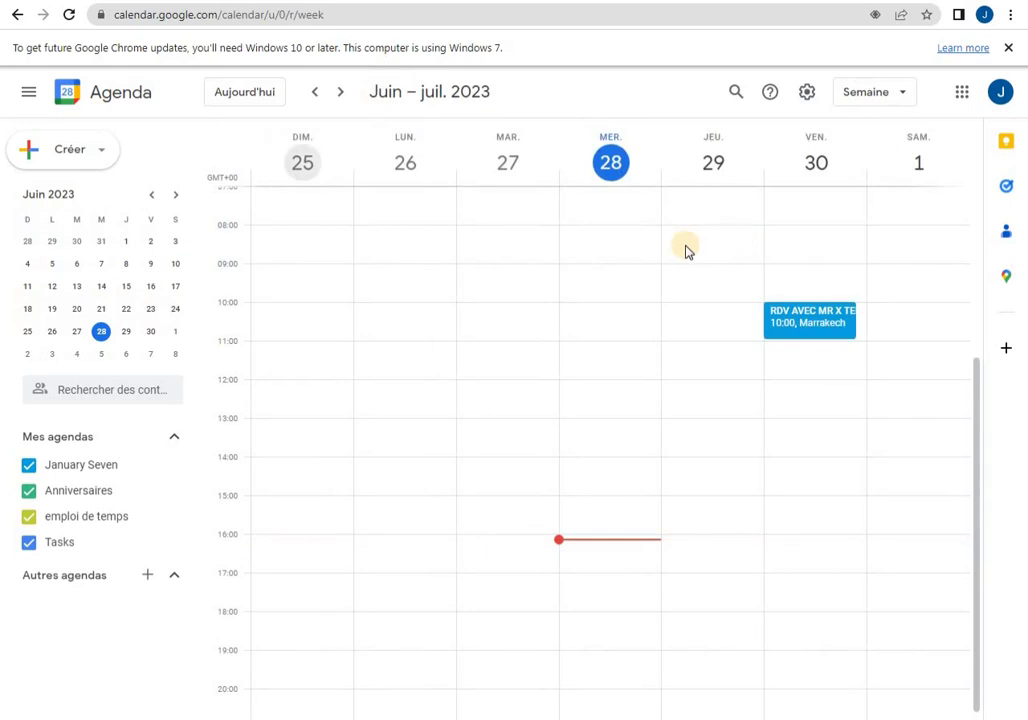
left_click(100, 333)
left_click_drag(100, 333, 80, 358)
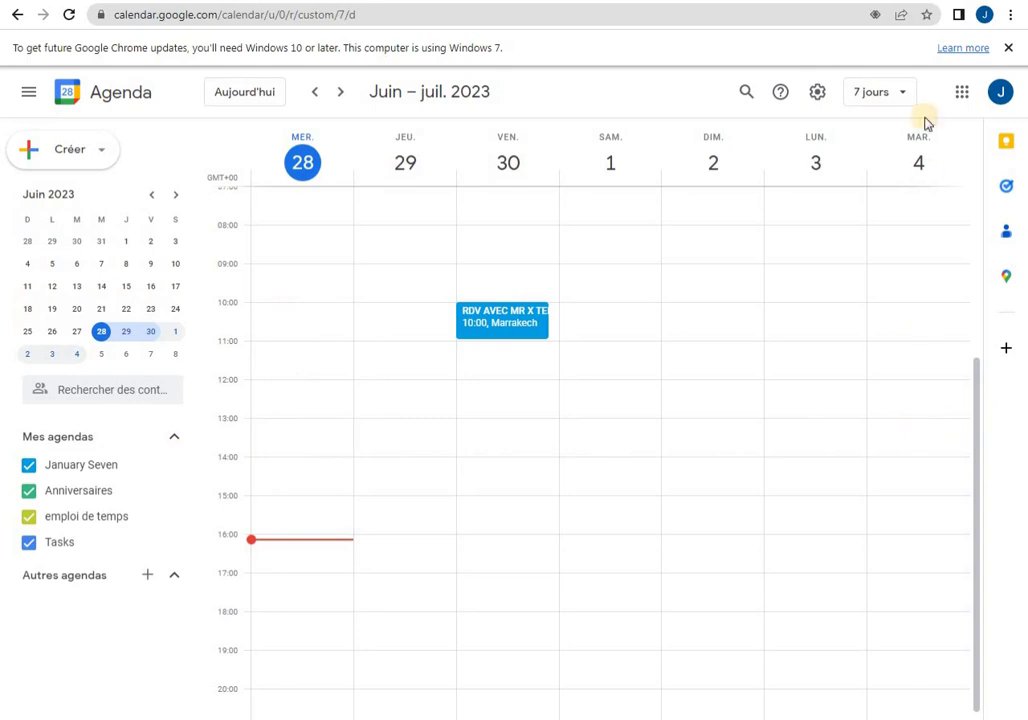
left_click(884, 93)
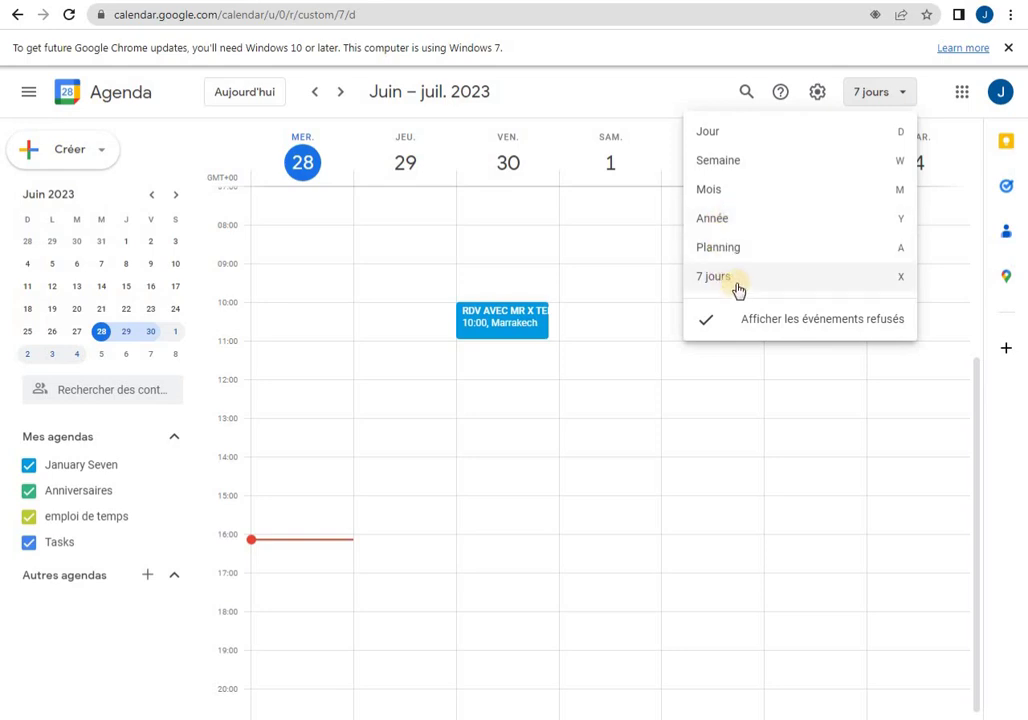
left_click(601, 211)
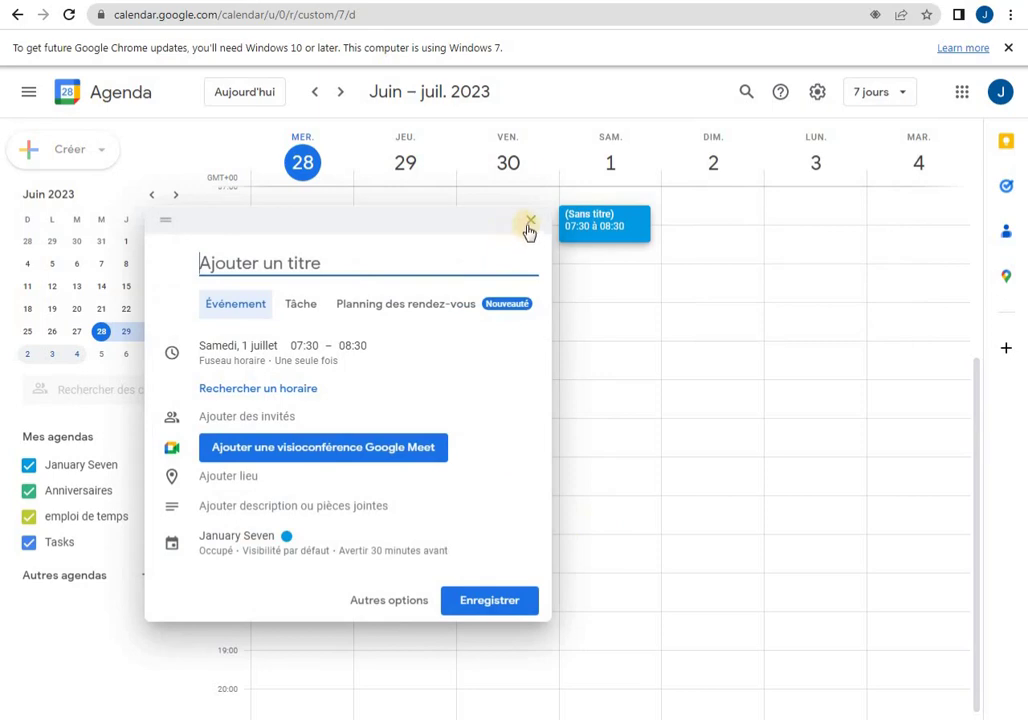
left_click(677, 427)
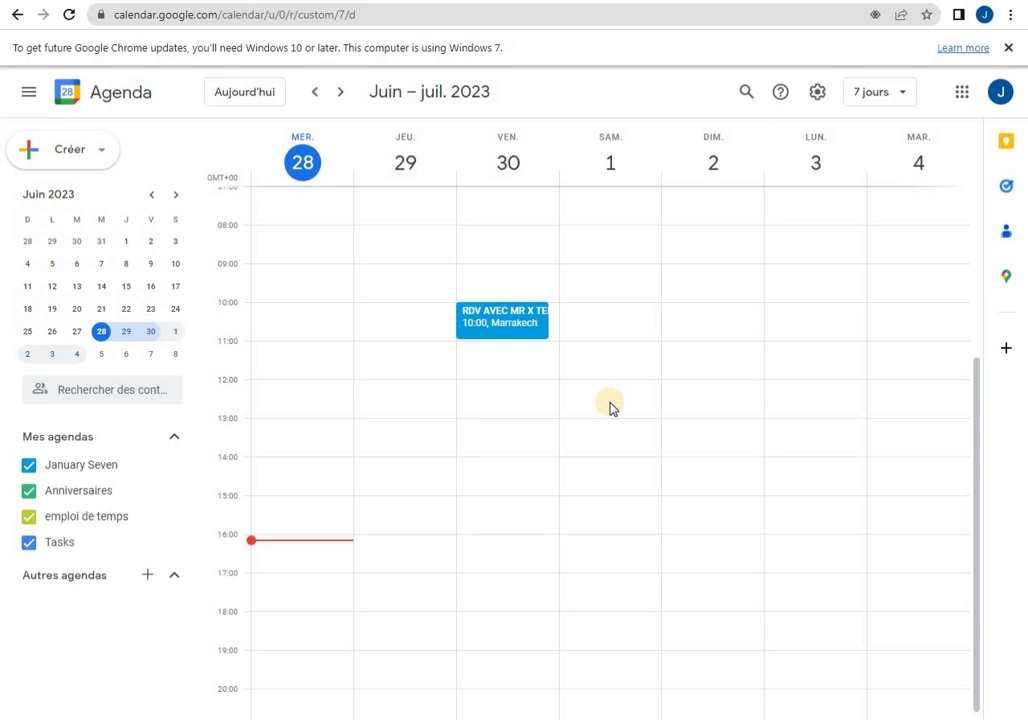
key("question")
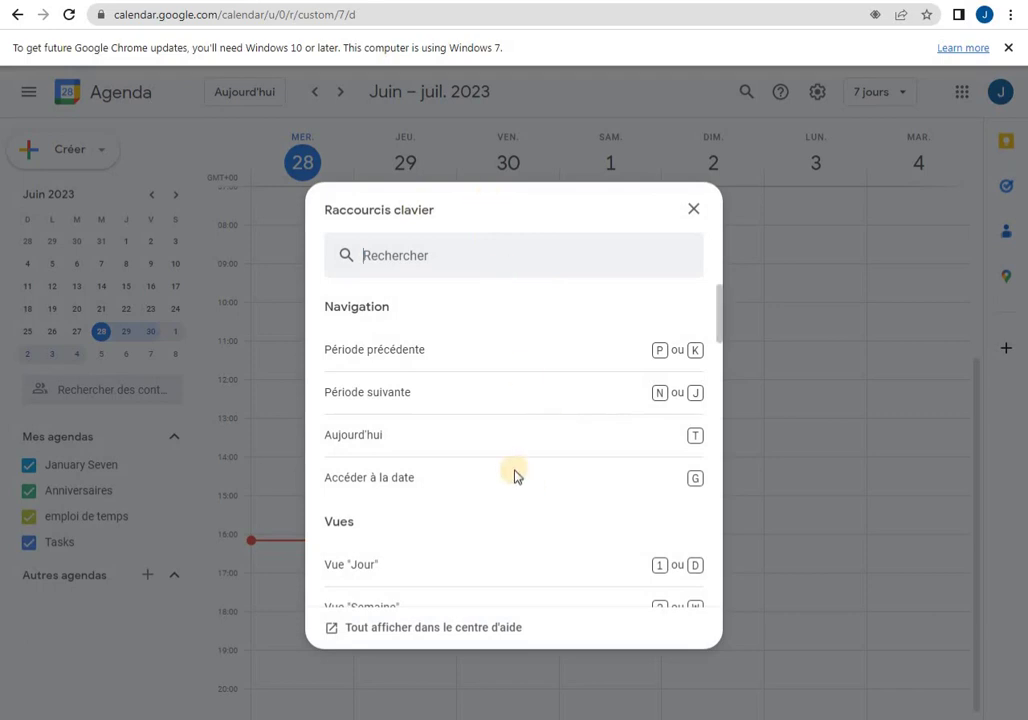
scroll(450, 440, "down", 3)
scroll(590, 383, "up", 1)
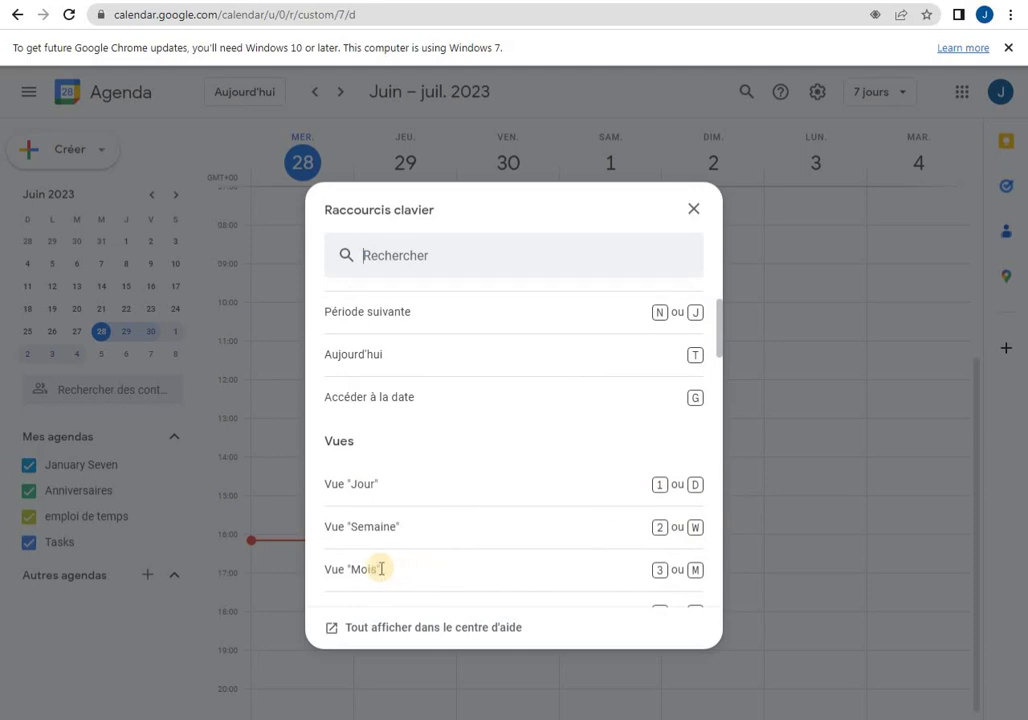
scroll(528, 560, "down", 1)
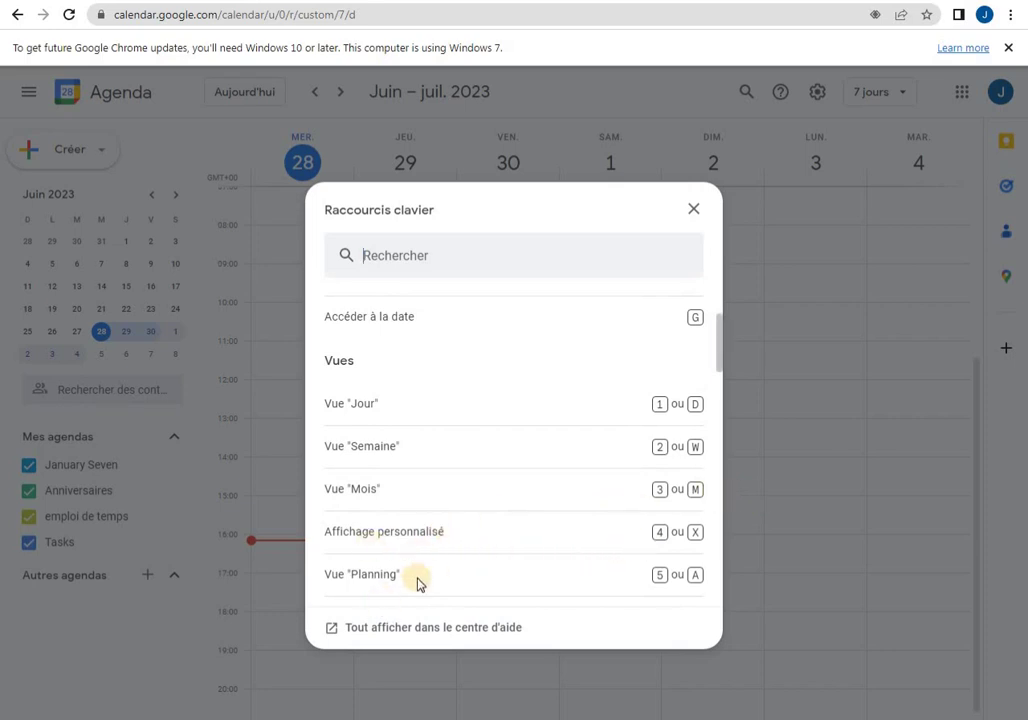
scroll(588, 523, "down", 3)
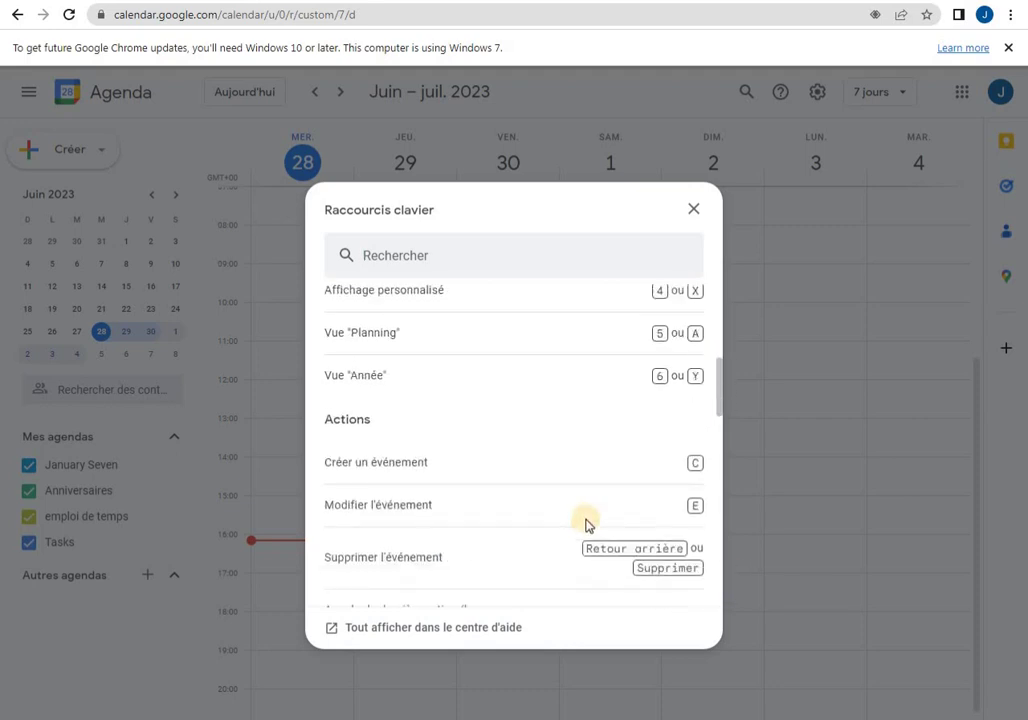
scroll(511, 487, "down", 2)
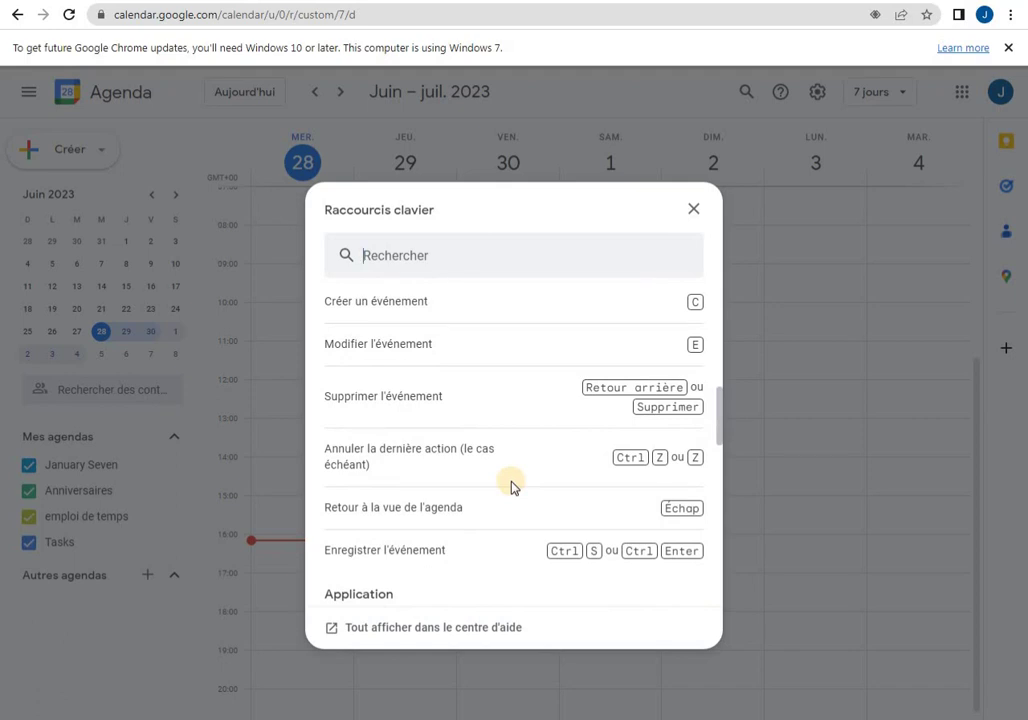
scroll(511, 487, "down", 6)
scroll(511, 487, "up", 4)
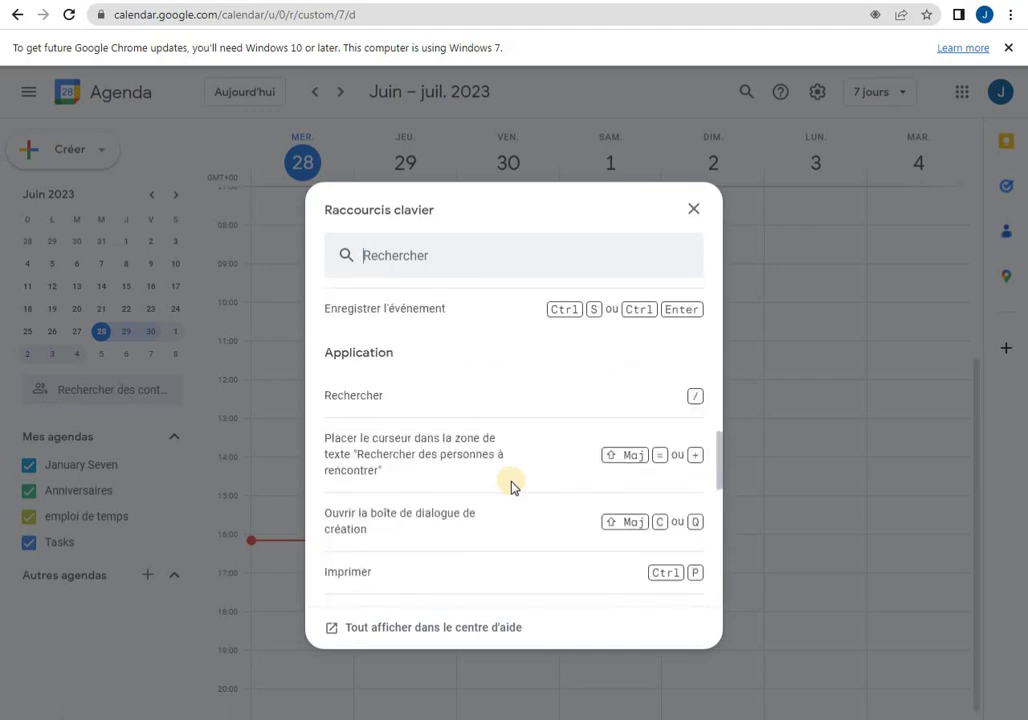
scroll(613, 515, "down", 1)
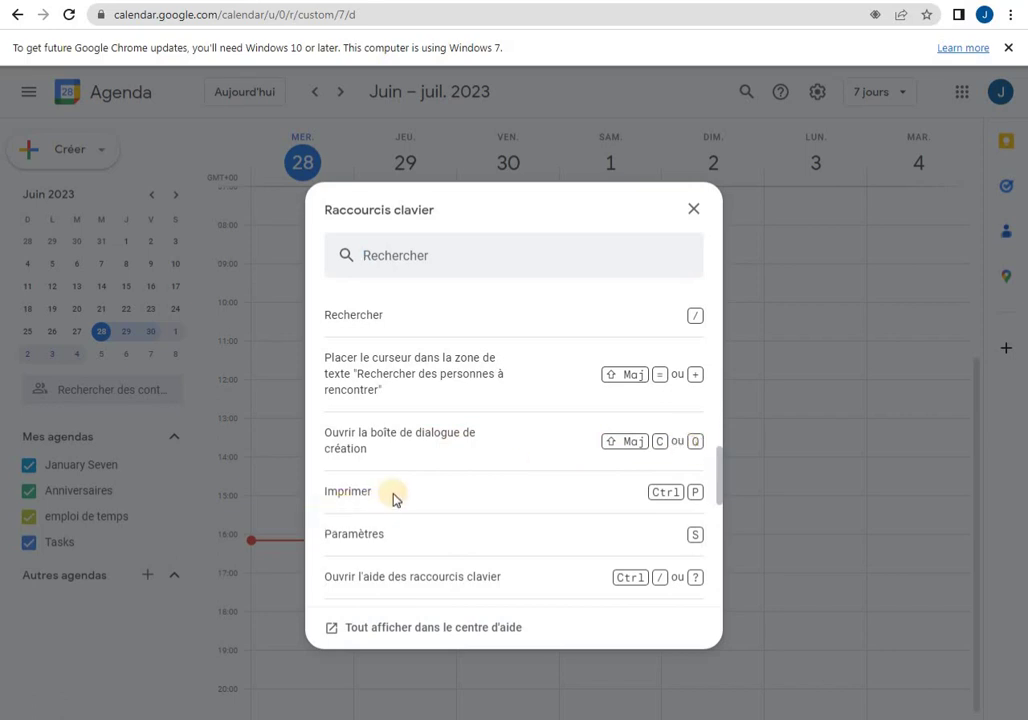
scroll(458, 457, "down", 6)
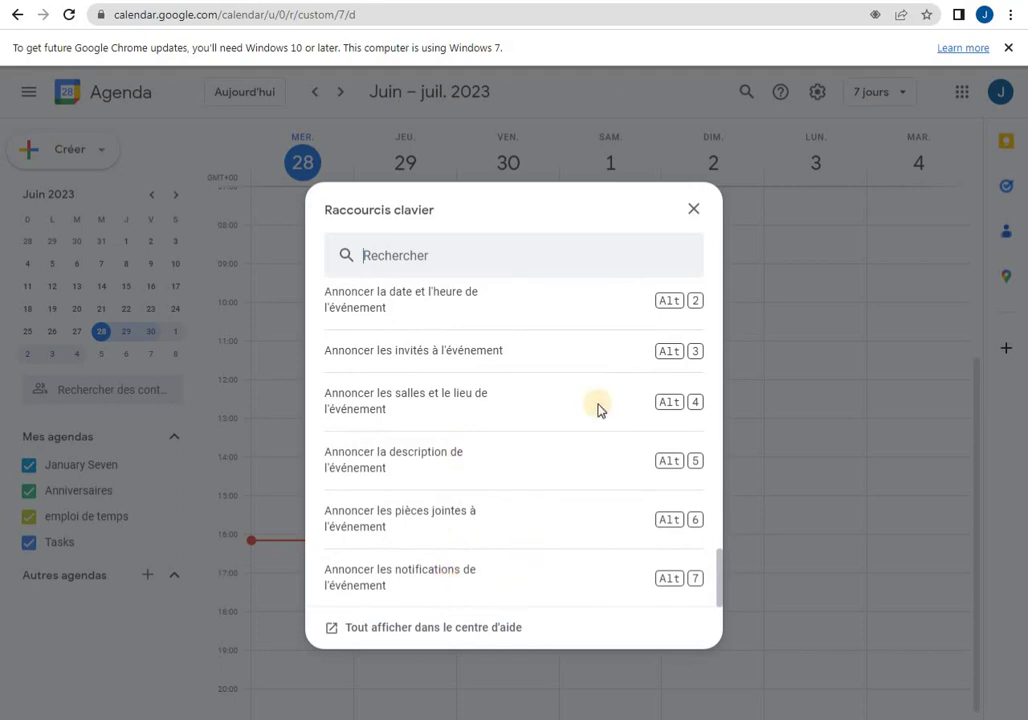
left_click(694, 211)
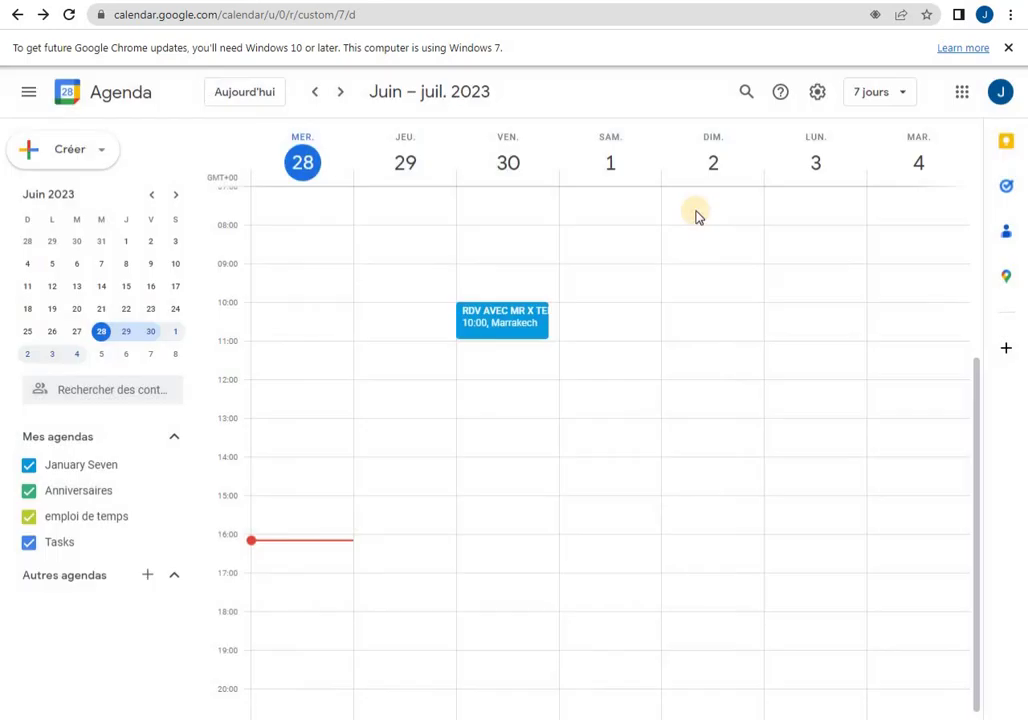